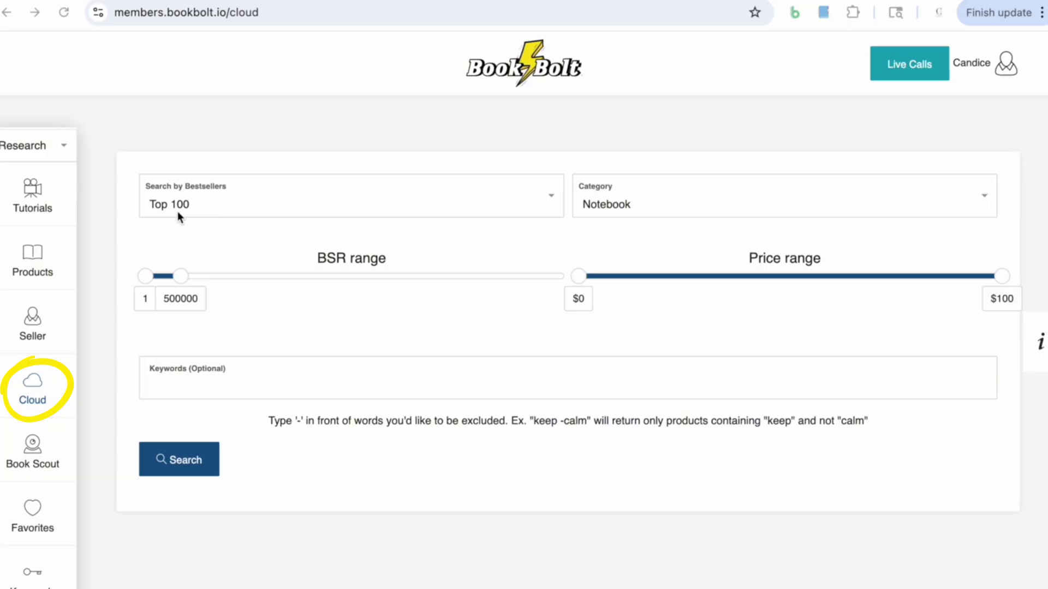
# Run Book Bolt's Top 100 bestseller search with Notebook as the category
pyautogui.click(980, 203)
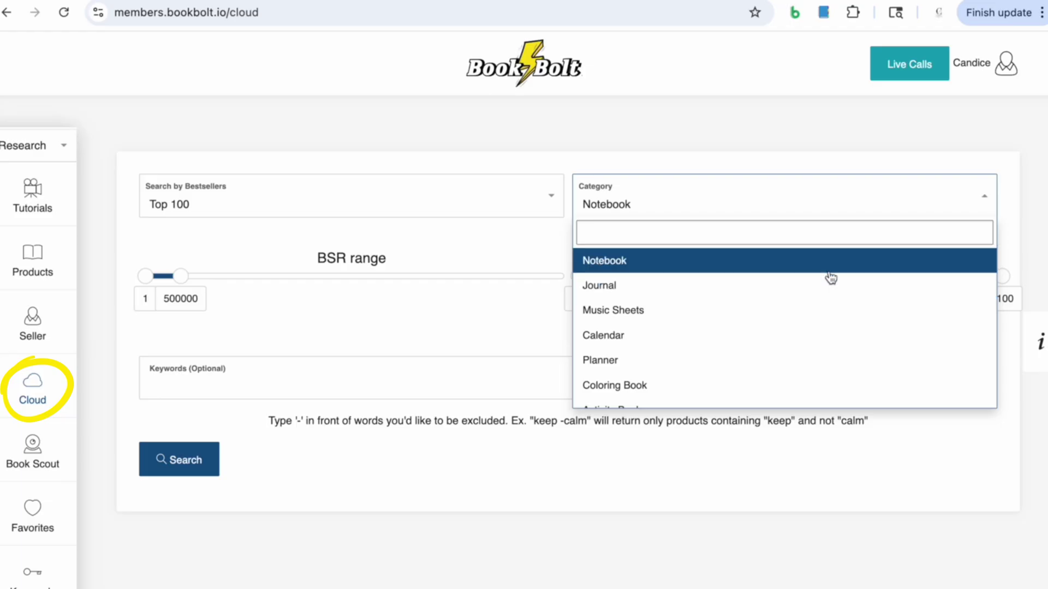
pyautogui.click(826, 269)
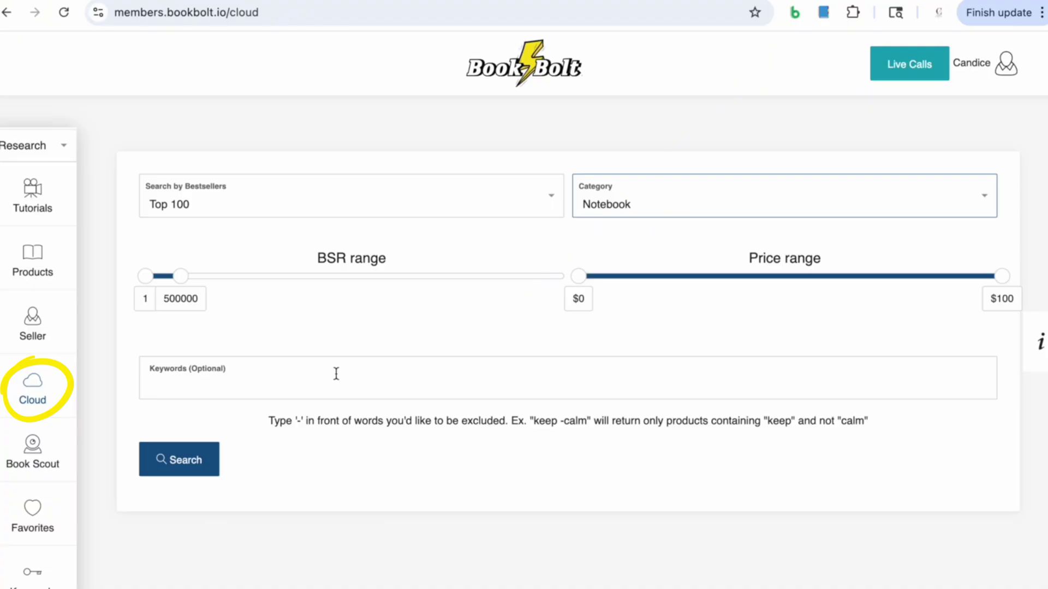
pyautogui.click(177, 461)
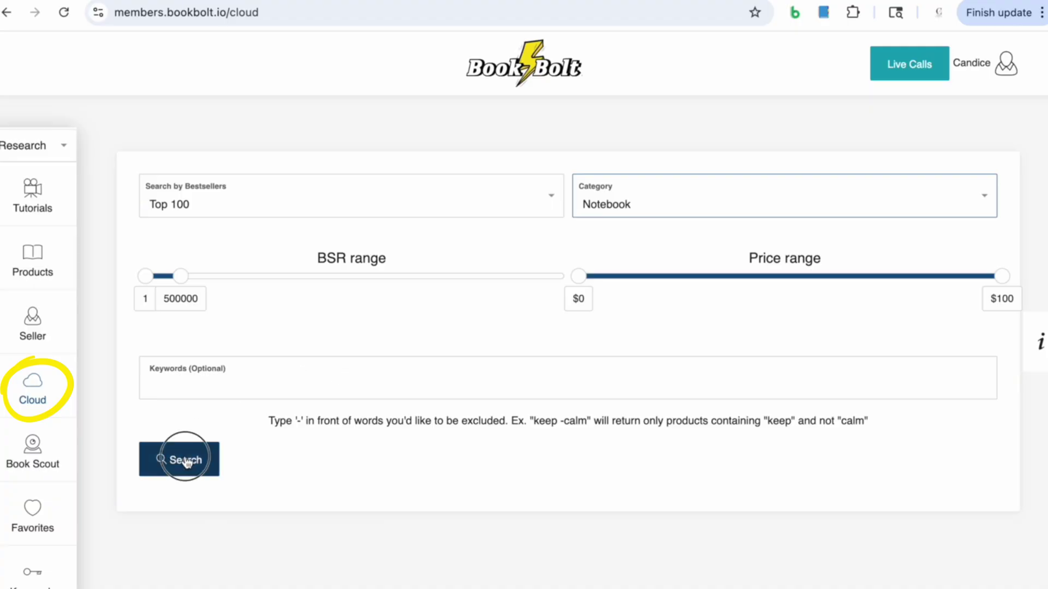
# Scroll the Top 100 Notebook result cards to find the Substitute Teacher Report Notebook
pyautogui.scroll(-10, 895, 474)
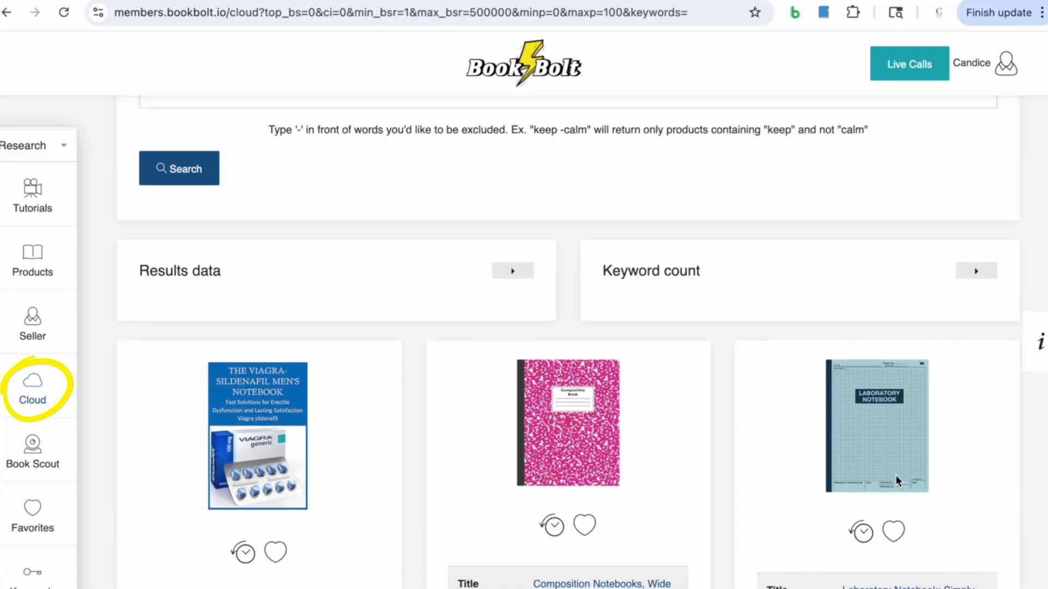
pyautogui.scroll(-8, 897, 482)
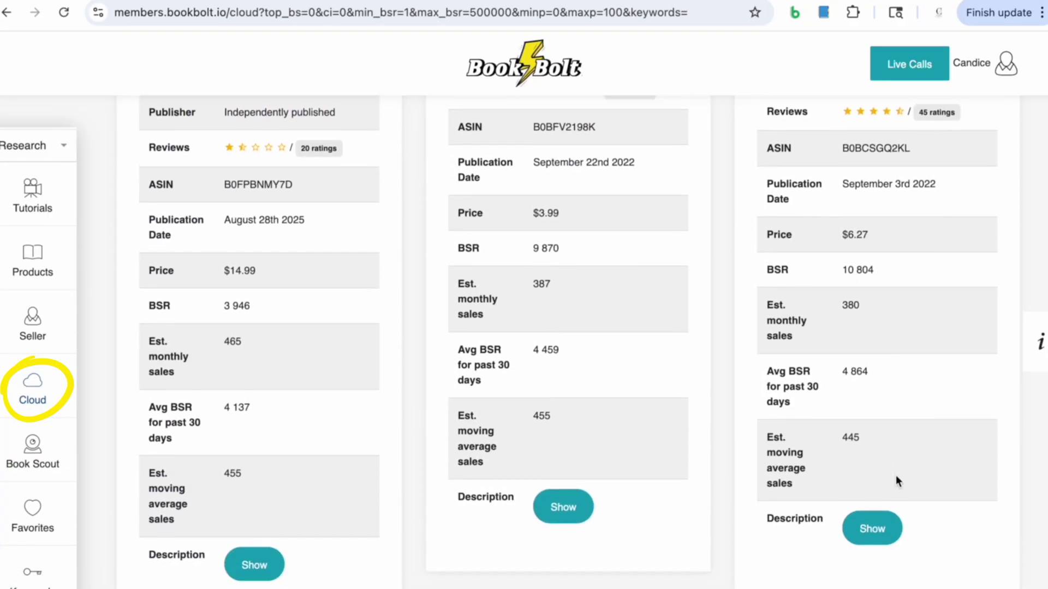
pyautogui.scroll(1, 761, 407)
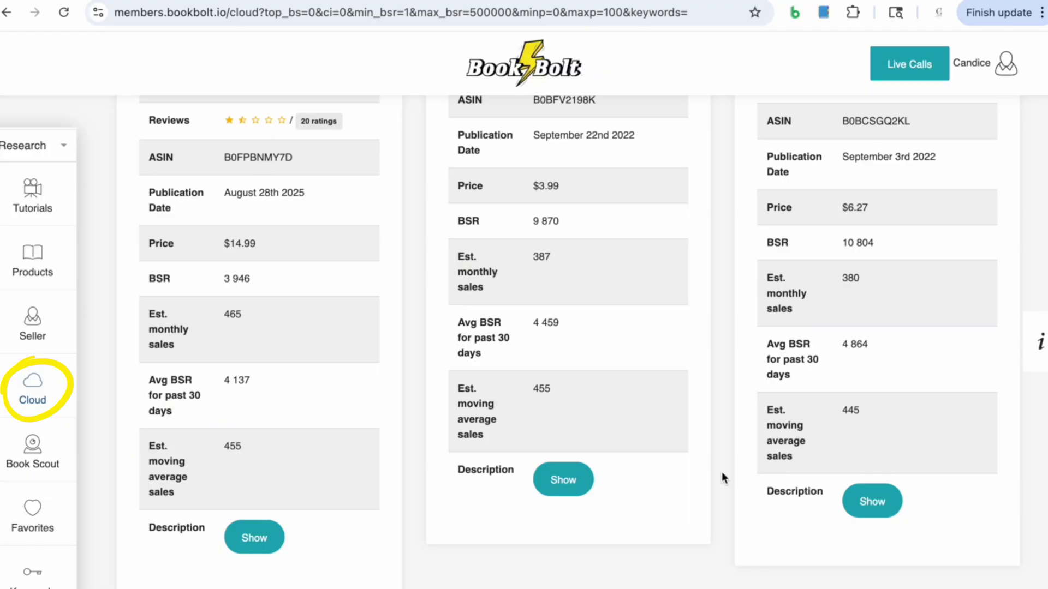
pyautogui.scroll(-10, 755, 391)
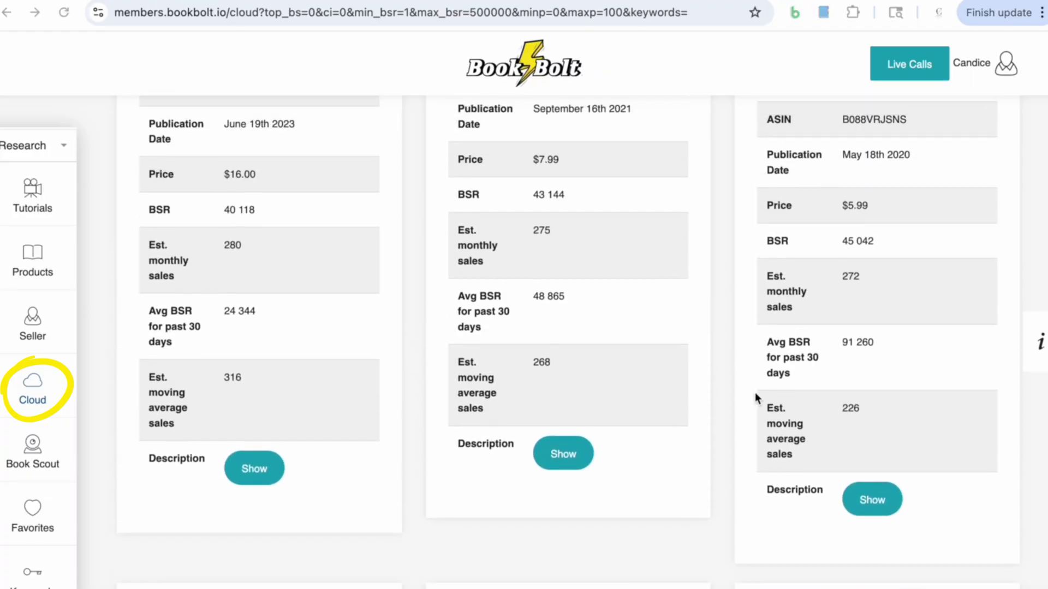
pyautogui.scroll(5, 755, 392)
pyautogui.scroll(-2, 755, 392)
pyautogui.scroll(1, 755, 392)
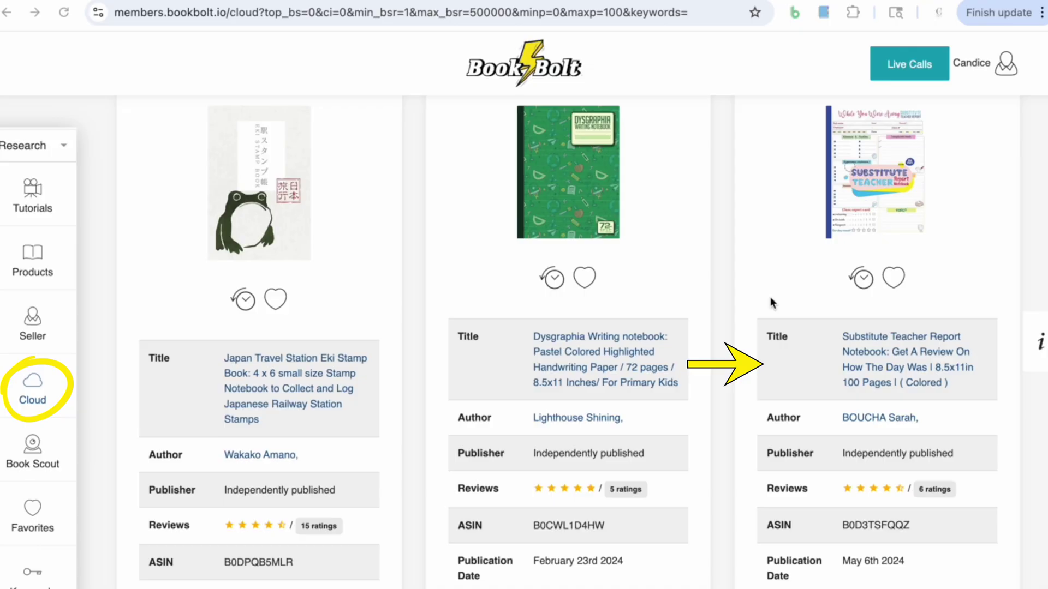
pyautogui.scroll(1, 797, 354)
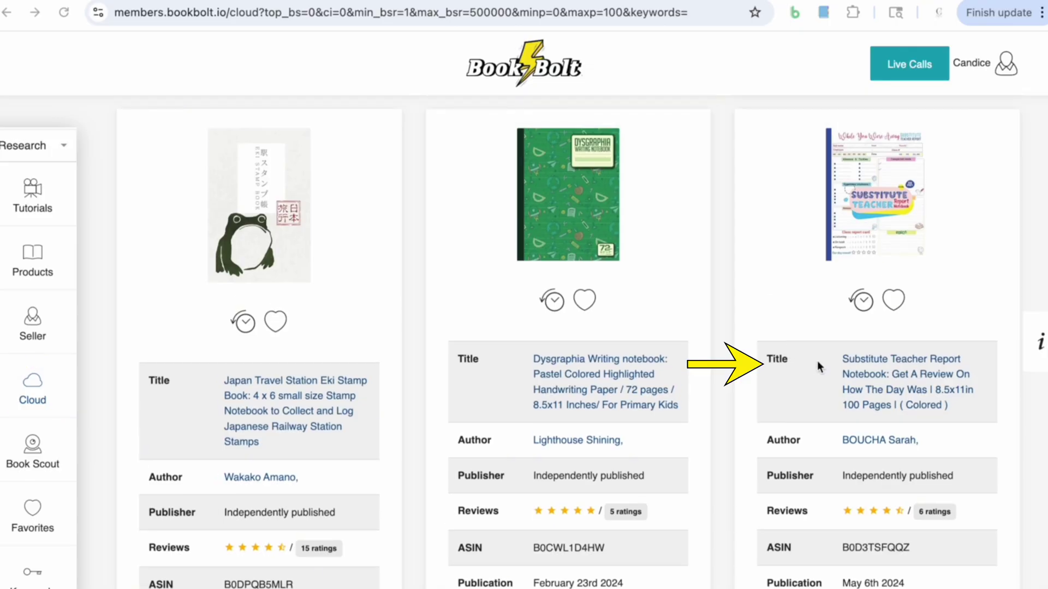
pyautogui.scroll(-3, 816, 361)
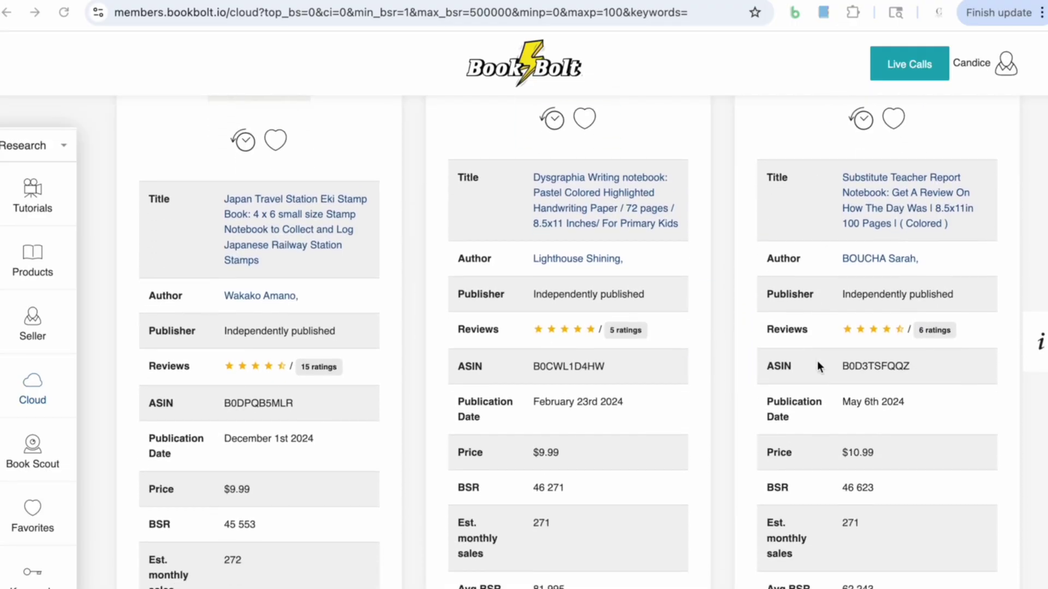
pyautogui.scroll(-5, 817, 361)
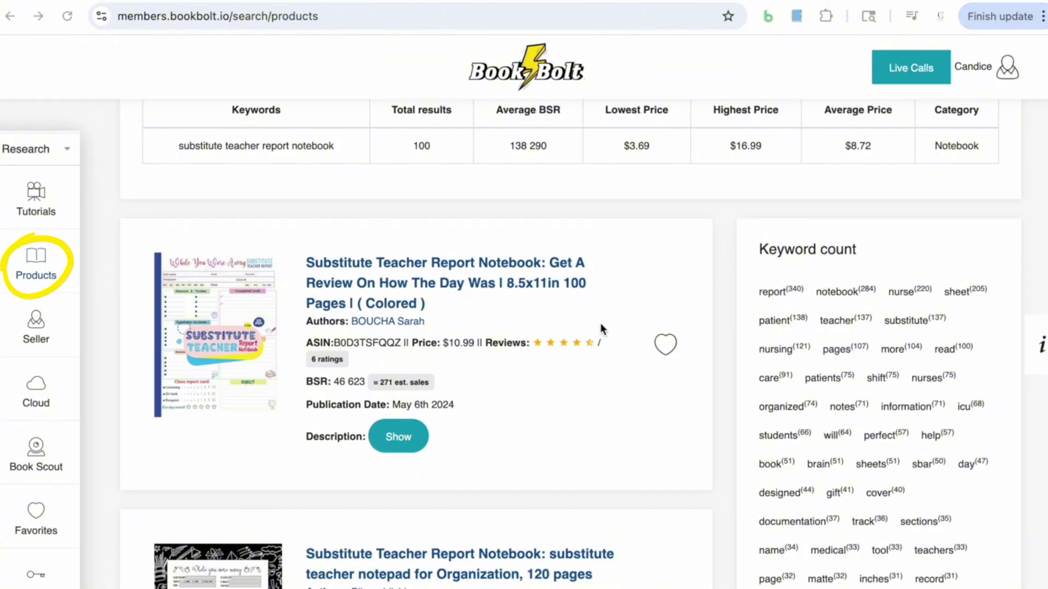
# Review the product results and related keywords list, led by report notebook at 34,693
pyautogui.scroll(-3, 604, 385)
pyautogui.scroll(-5, 604, 384)
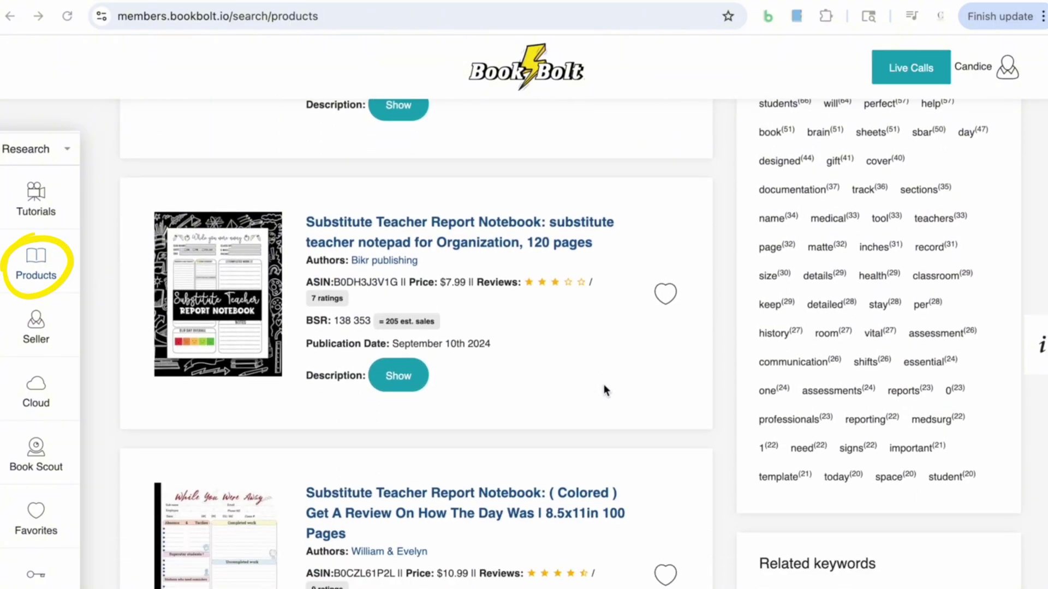
pyautogui.scroll(-8, 604, 384)
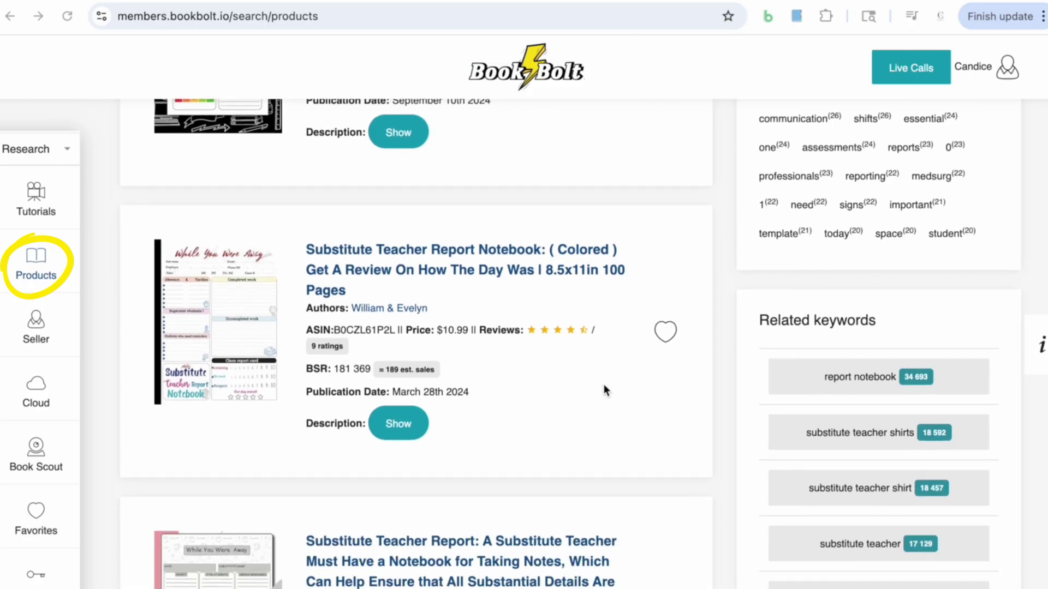
pyautogui.scroll(-12, 604, 384)
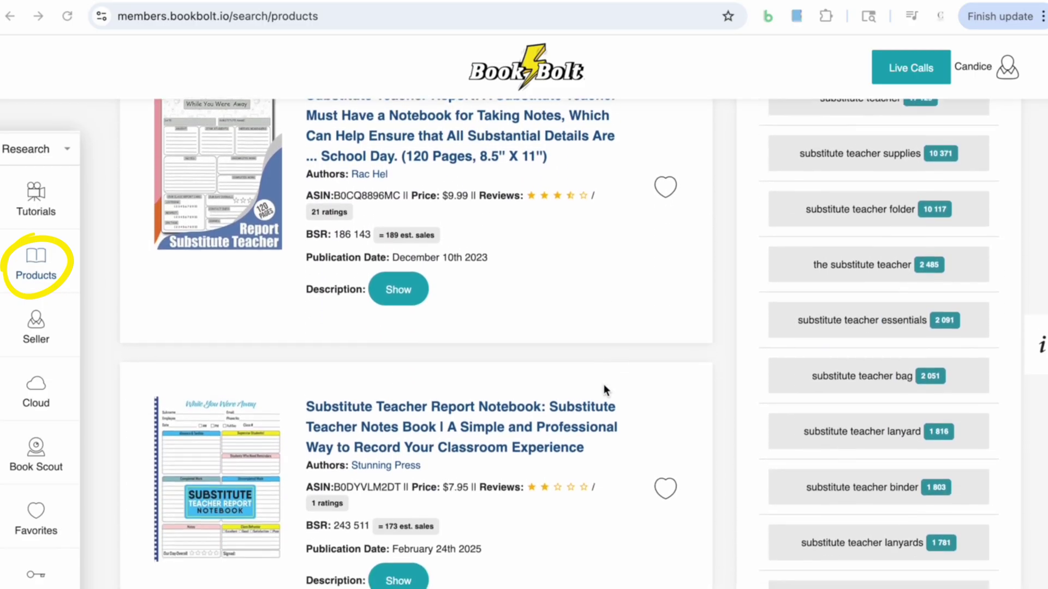
pyautogui.scroll(-7, 603, 384)
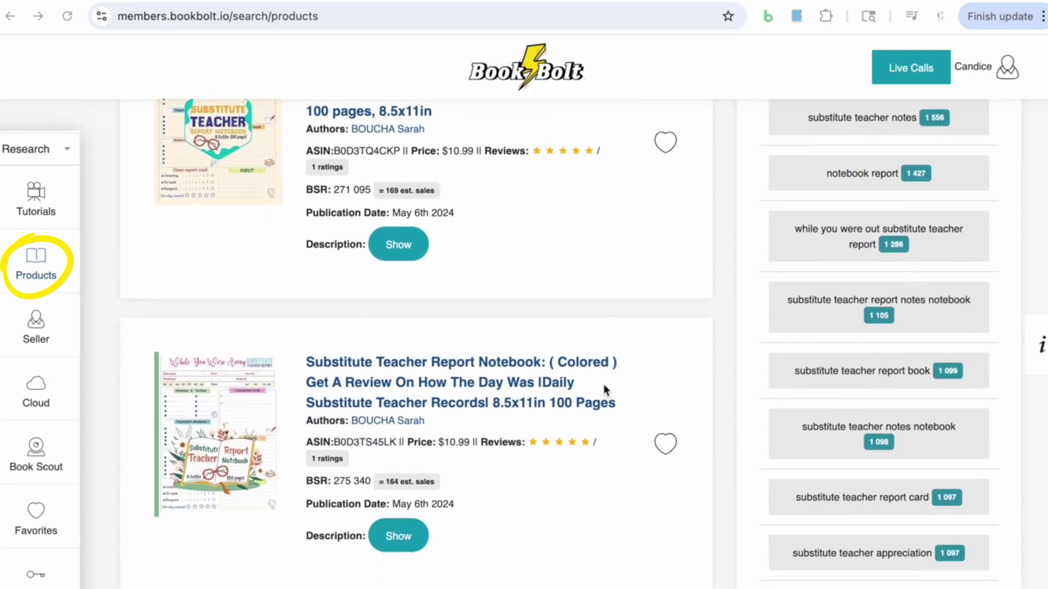
pyautogui.scroll(-5, 604, 389)
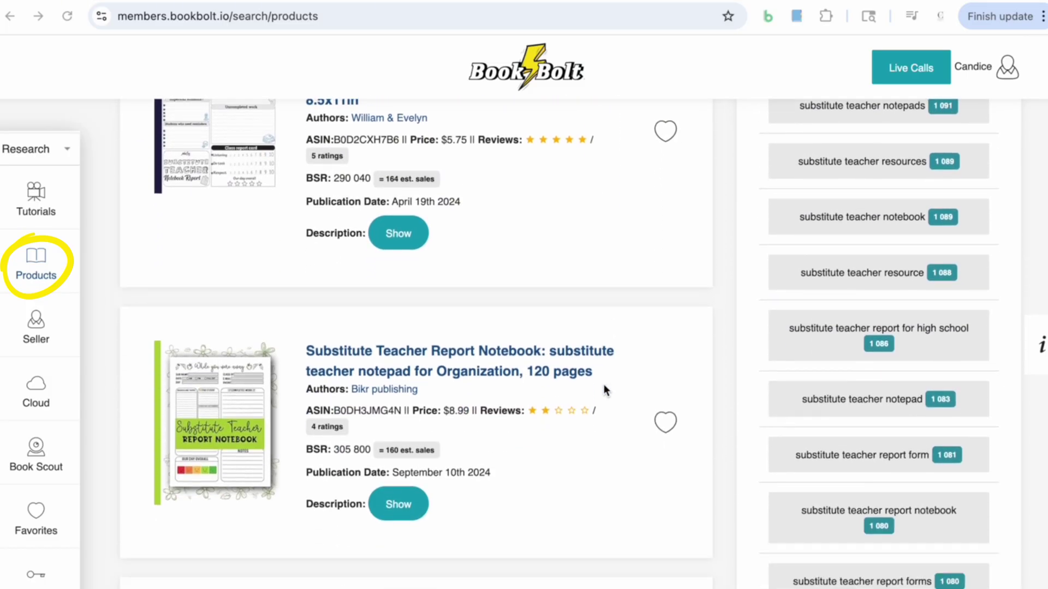
pyautogui.scroll(-3, 604, 390)
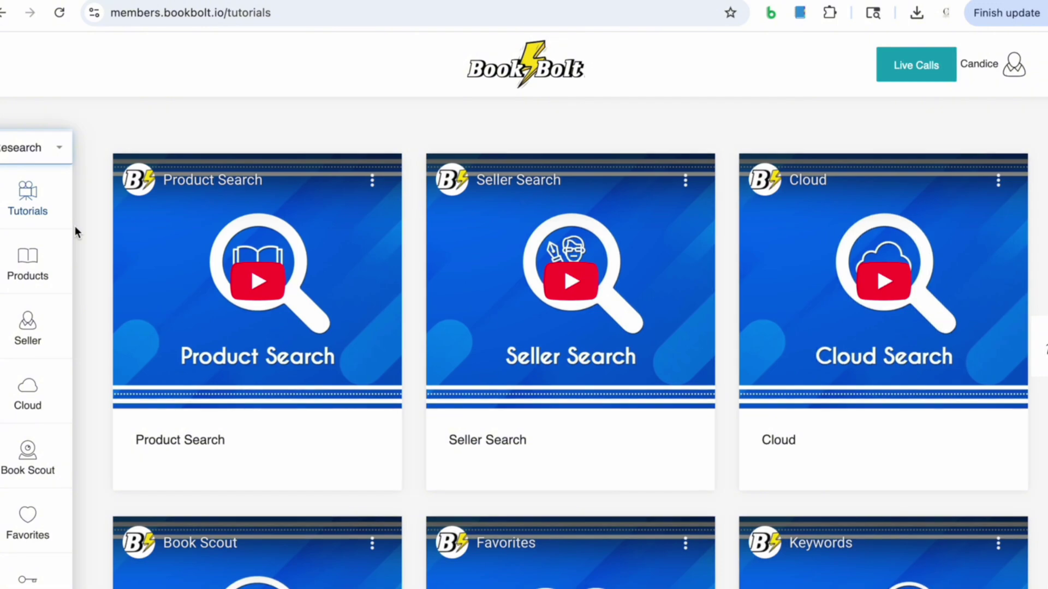
# Switch Book Bolt's sidebar to the Create section and open BookBolt Studio
pyautogui.click(58, 151)
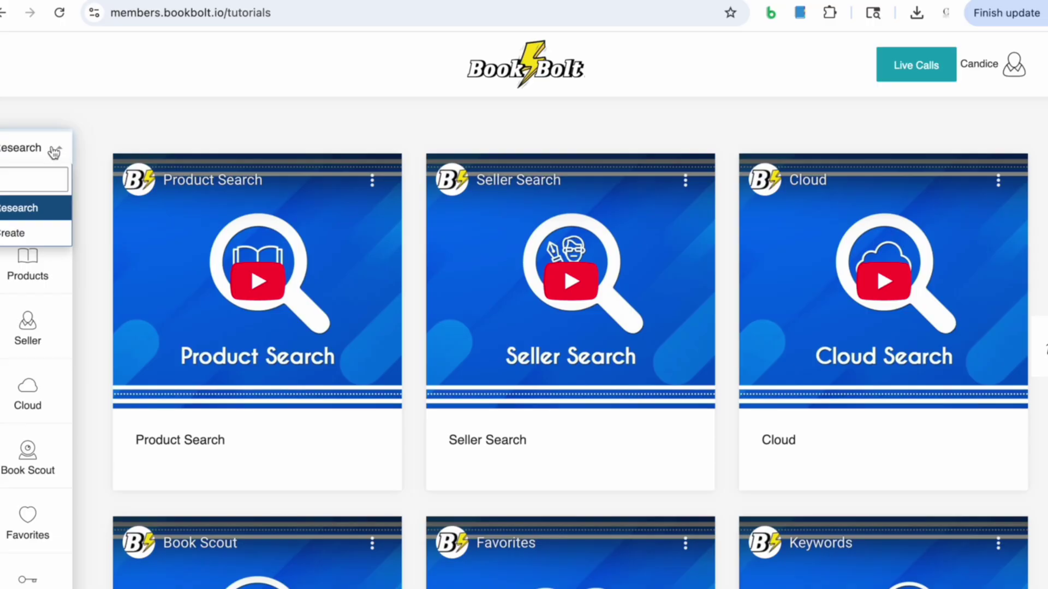
pyautogui.click(32, 234)
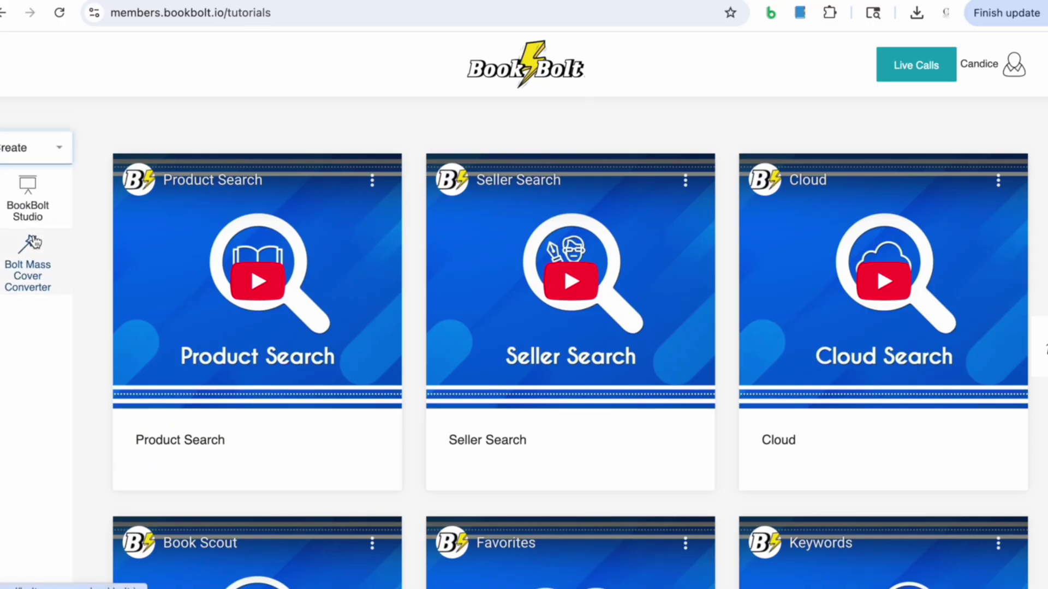
pyautogui.click(37, 206)
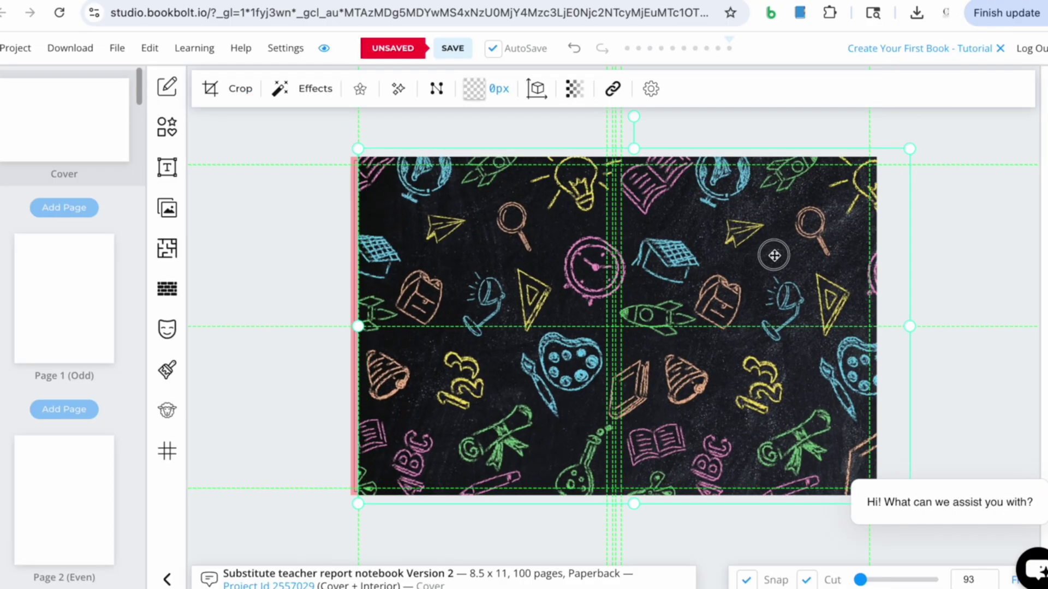
# Nudge the chalkboard doodle cover left and add a white rectangle shape at its upper right
pyautogui.moveTo(775, 253); pyautogui.dragTo(755, 253)
pyautogui.click(167, 127)
pyautogui.click(215, 129)
pyautogui.click(388, 87)
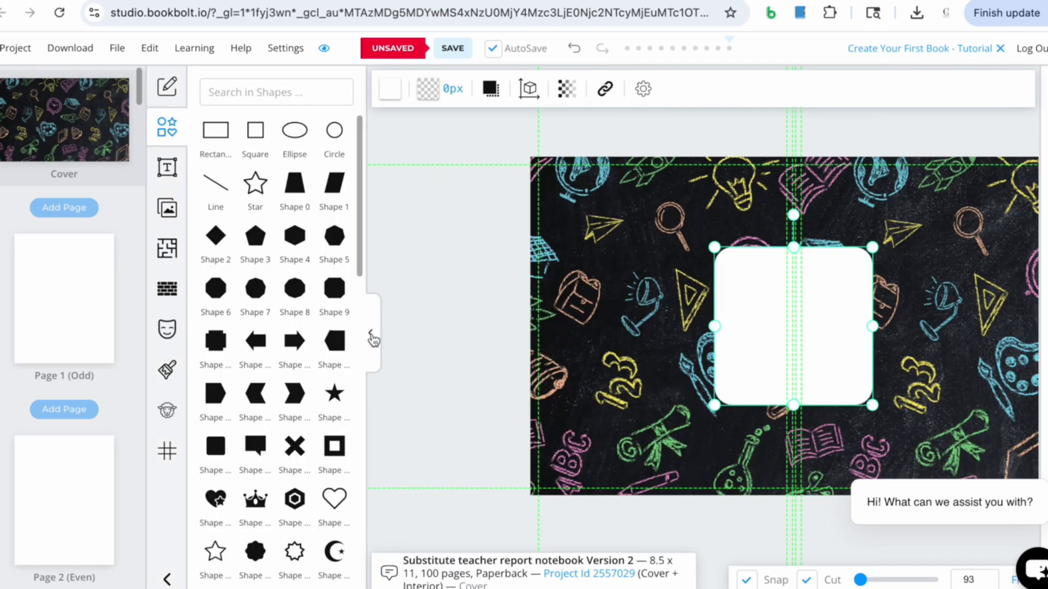
pyautogui.click(369, 333)
pyautogui.moveTo(791, 327); pyautogui.dragTo(791, 239)
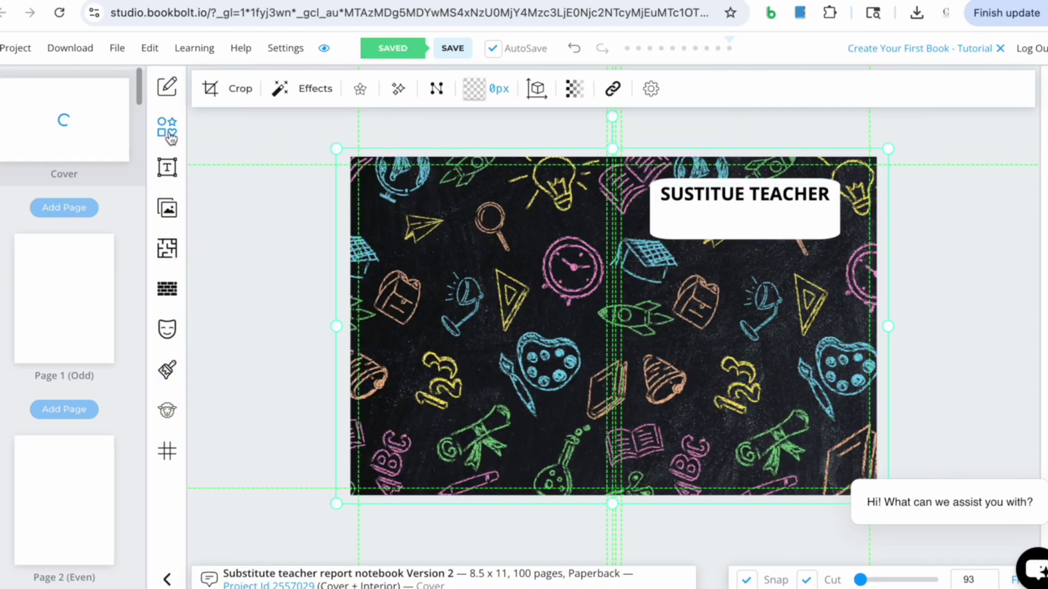
# Apply the Home To Dos template to interior Page 1, then deselect it
pyautogui.click(168, 255)
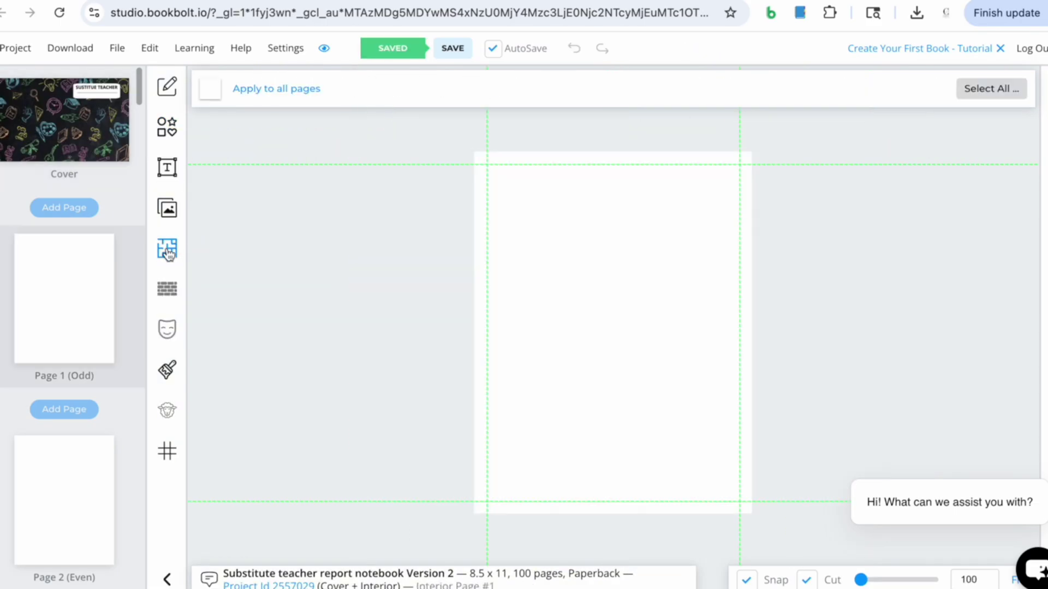
pyautogui.click(167, 251)
pyautogui.scroll(-9, 228, 298)
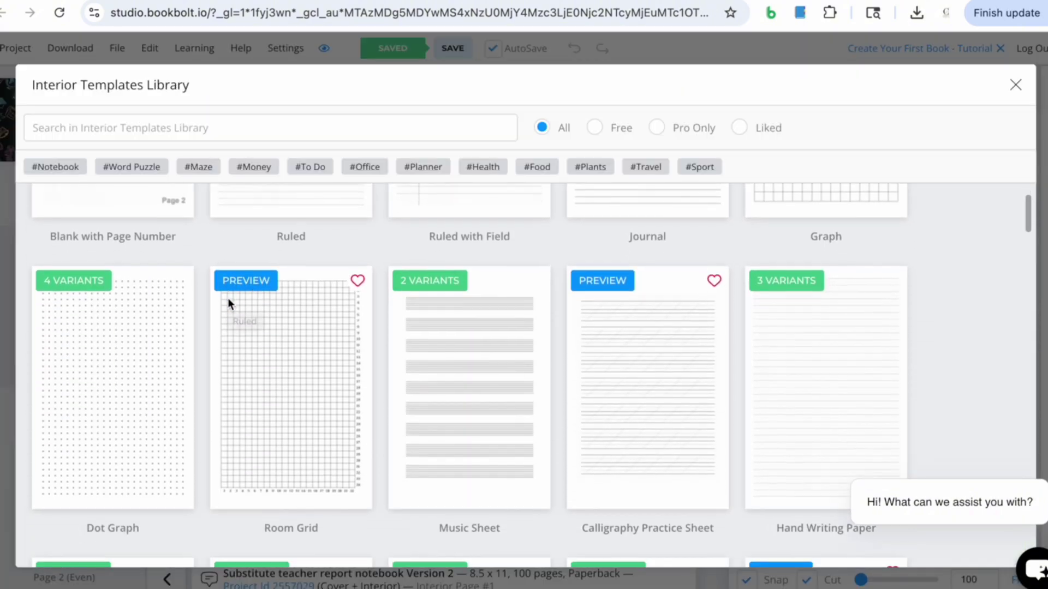
pyautogui.scroll(-10, 227, 298)
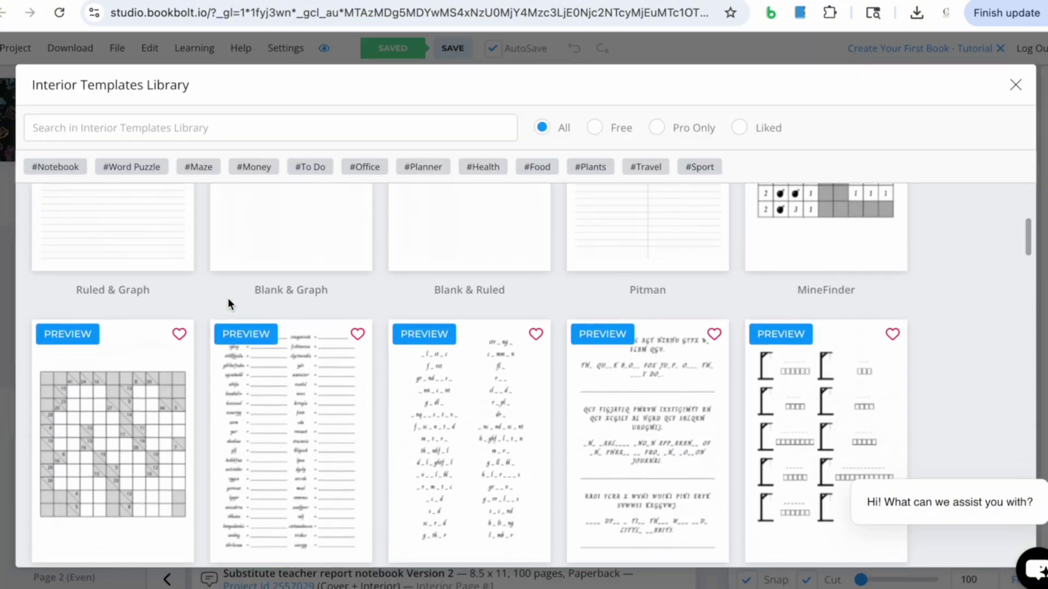
pyautogui.scroll(-8, 227, 298)
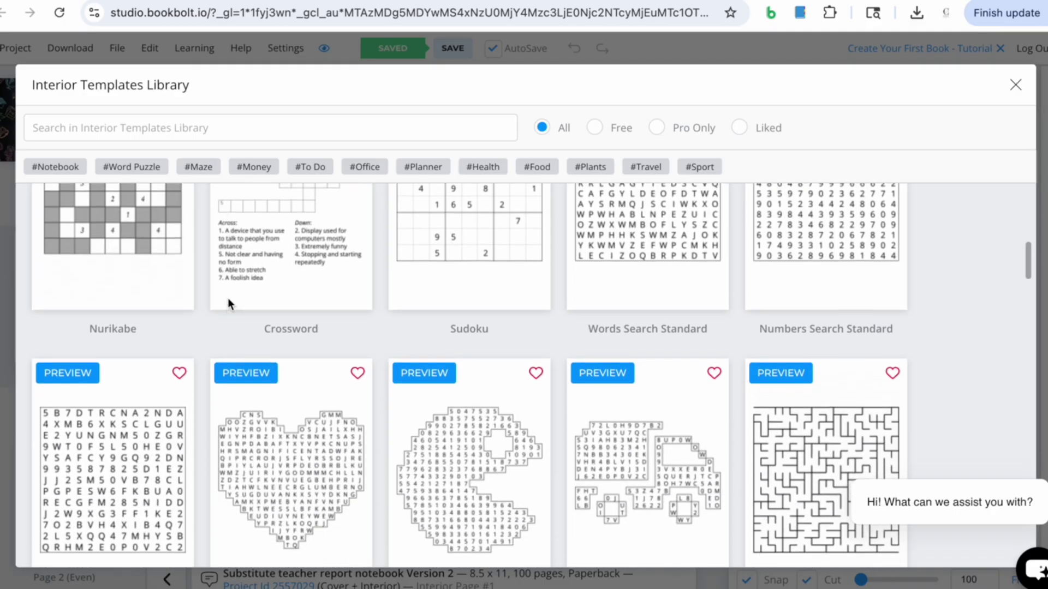
pyautogui.scroll(-8, 228, 298)
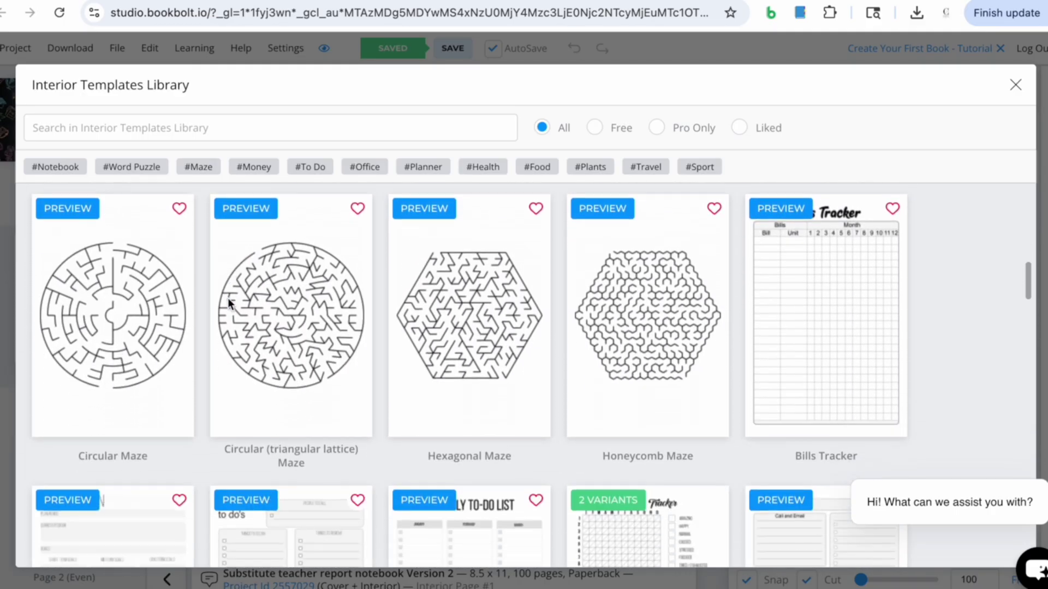
pyautogui.scroll(-3, 229, 305)
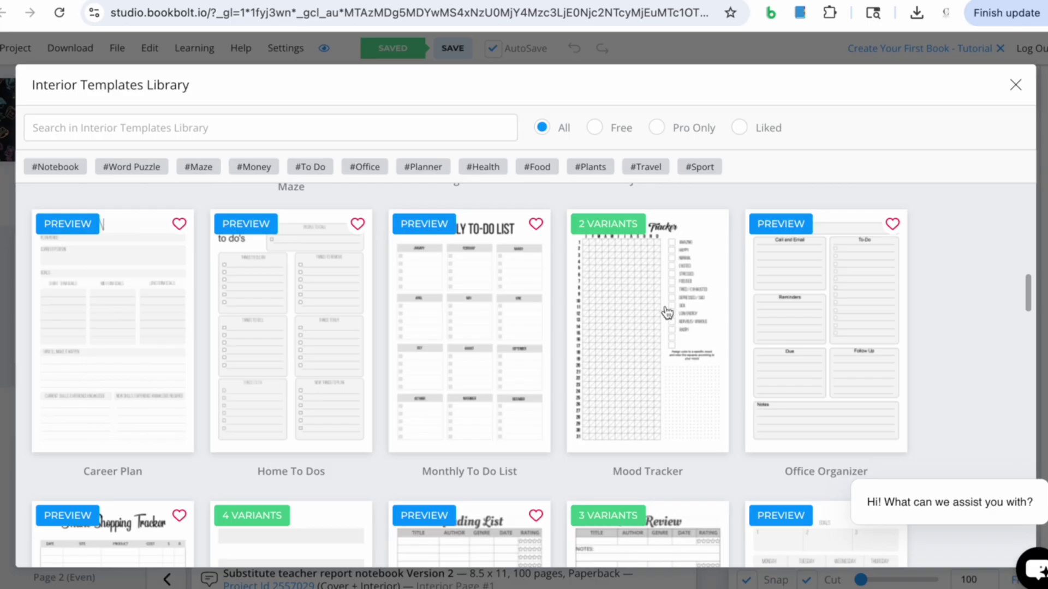
pyautogui.click(301, 337)
pyautogui.click(551, 228)
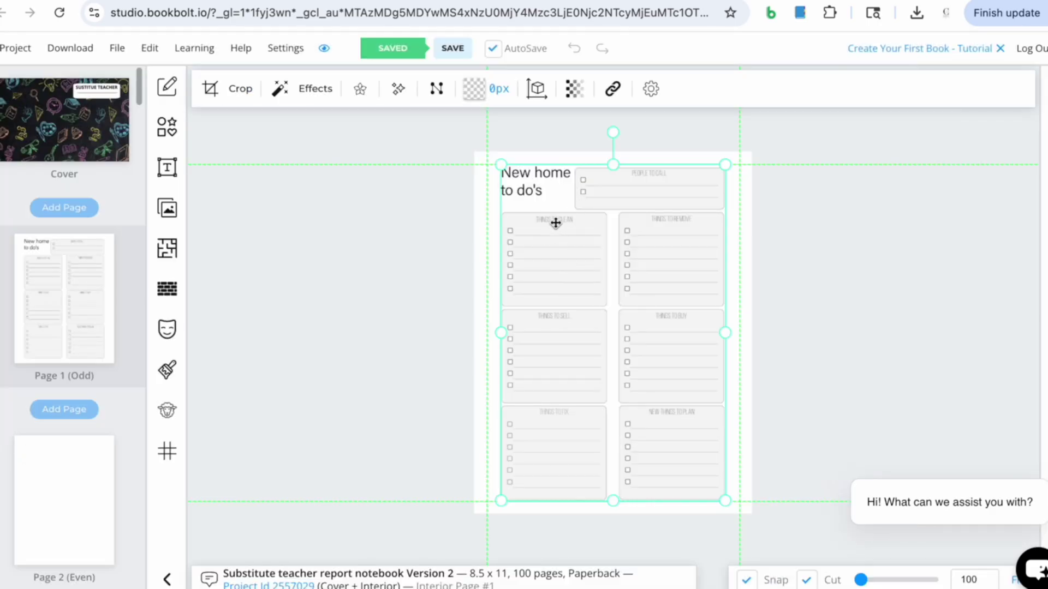
pyautogui.click(419, 253)
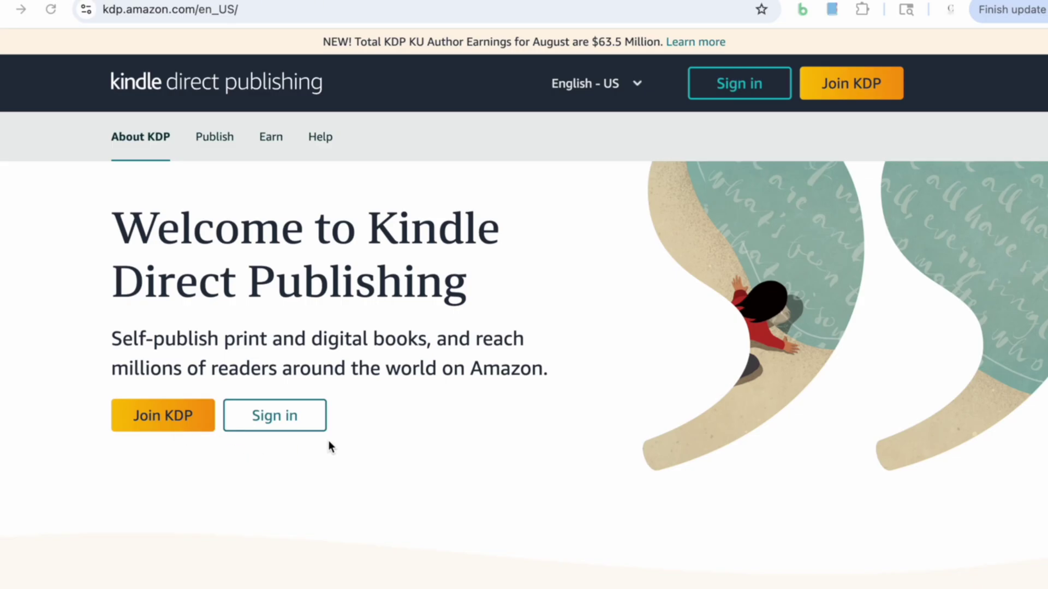
# Sign in to KDP and start a new paperback title
pyautogui.click(283, 416)
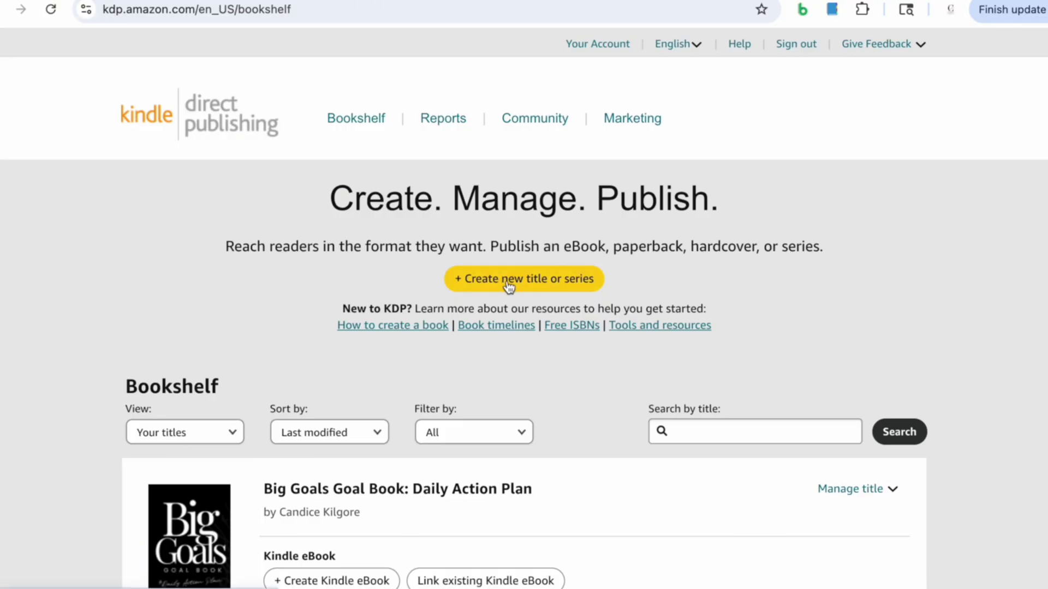
pyautogui.click(524, 284)
pyautogui.scroll(-2, 575, 266)
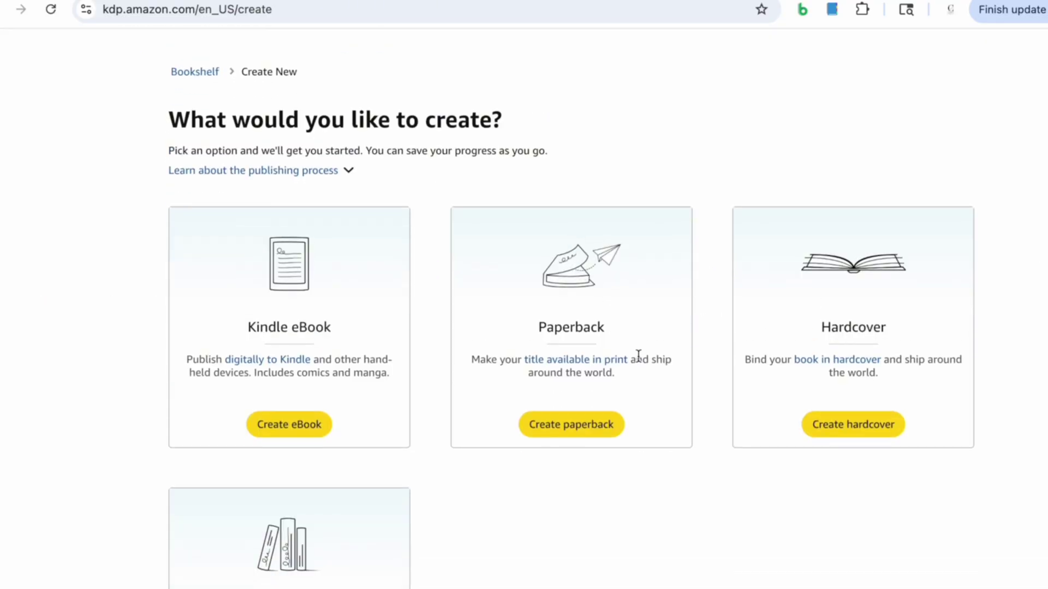
pyautogui.click(598, 435)
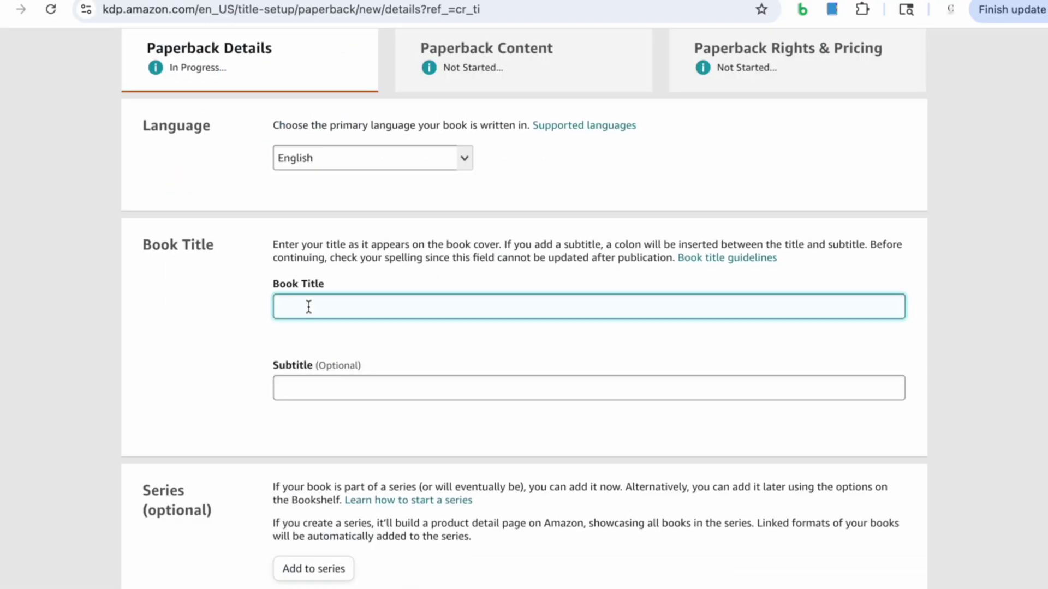
# Paste the book title and subtitle into the Paperback Details form
pyautogui.hotkey('ctrl', 'v')
pyautogui.click(491, 389)
pyautogui.hotkey('ctrl', 'v')
pyautogui.scroll(-8, 319, 307)
# Enter the author name as 'Substitue Teacher' 'Press'
pyautogui.scroll(-2, 345, 313)
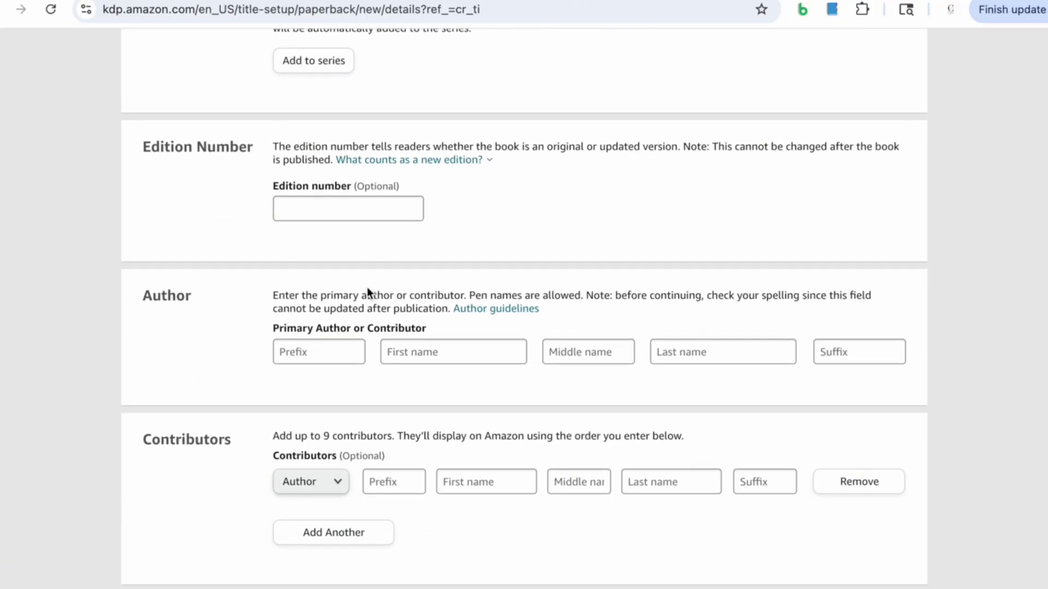
pyautogui.scroll(1, 382, 305)
pyautogui.click(458, 365)
pyautogui.write('Substitue Teacher')
pyautogui.click(698, 364)
pyautogui.write('Press')
# Paste the prepared book description and remove its stray empty paragraph
pyautogui.scroll(-4, 600, 333)
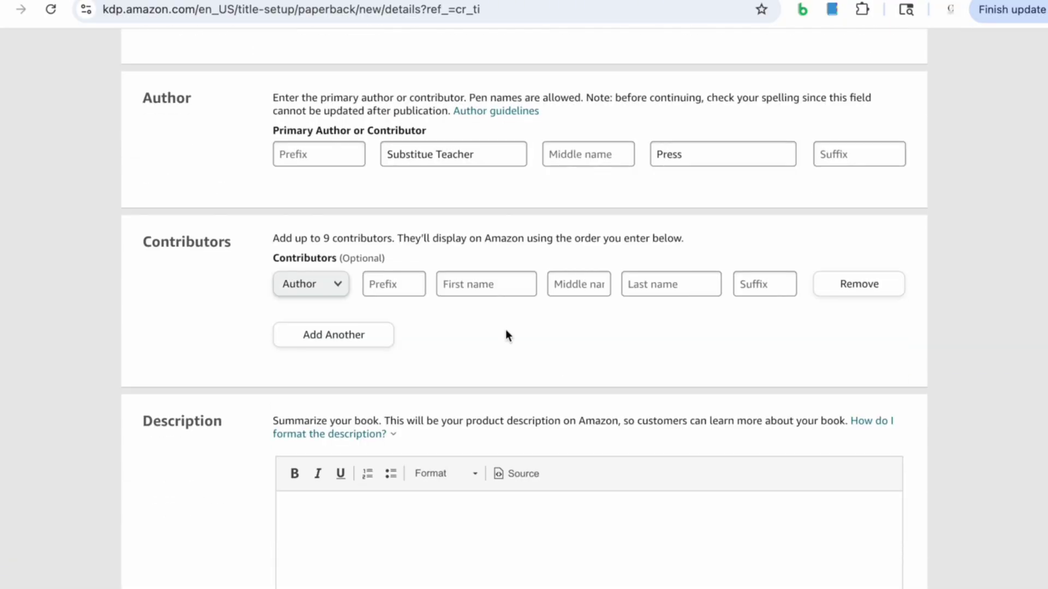
pyautogui.scroll(-3, 502, 330)
pyautogui.click(292, 362)
pyautogui.hotkey('ctrl', 'v')
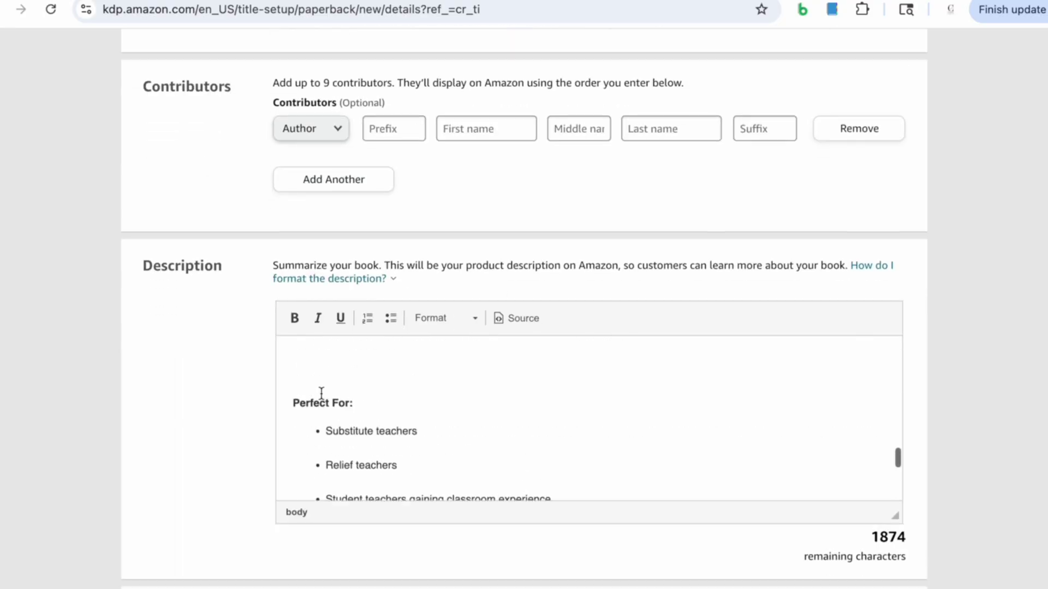
pyautogui.scroll(10, 321, 393)
pyautogui.scroll(-2, 398, 335)
pyautogui.click(398, 334)
pyautogui.press('BackSpace')
pyautogui.scroll(-3, 400, 335)
pyautogui.scroll(-10, 453, 245)
pyautogui.scroll(-4, 452, 244)
# Declare copyright ownership and set Amazon.com as the primary marketplace
pyautogui.click(281, 201)
pyautogui.scroll(-3, 232, 234)
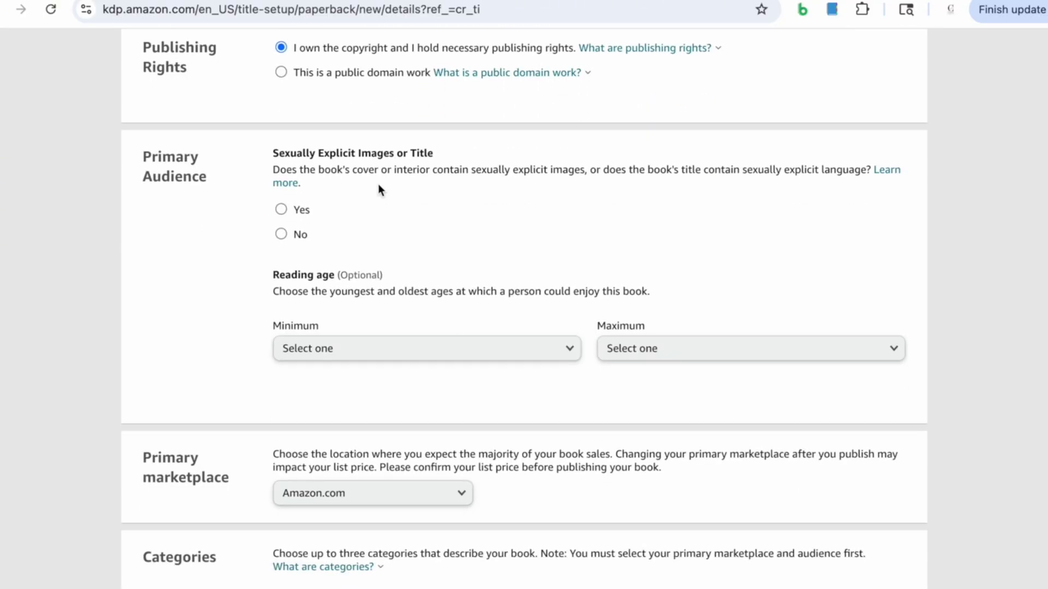
pyautogui.scroll(-1, 385, 191)
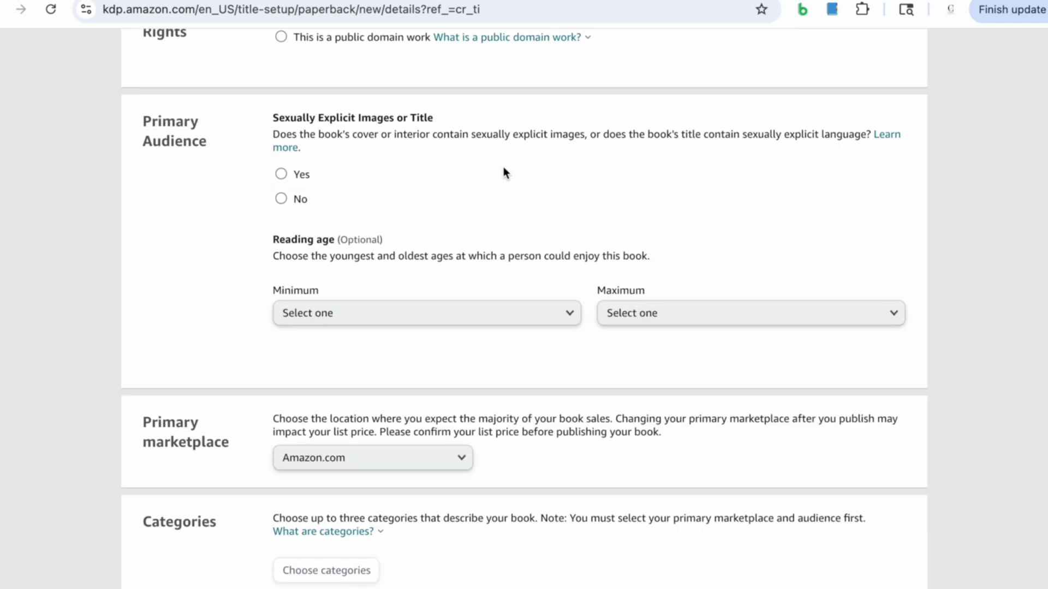
pyautogui.scroll(-1, 414, 226)
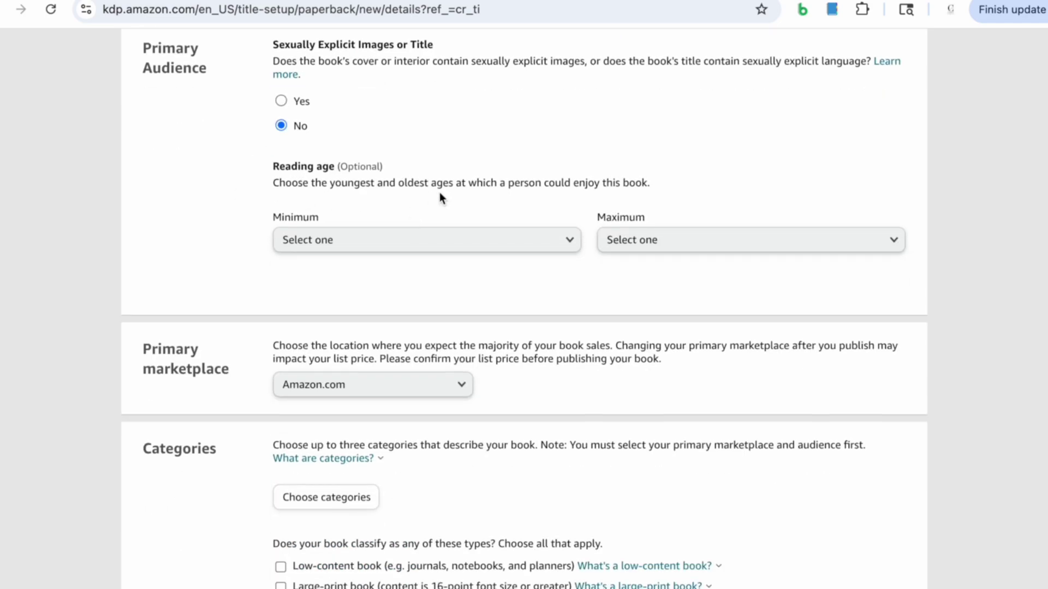
pyautogui.scroll(-5, 650, 227)
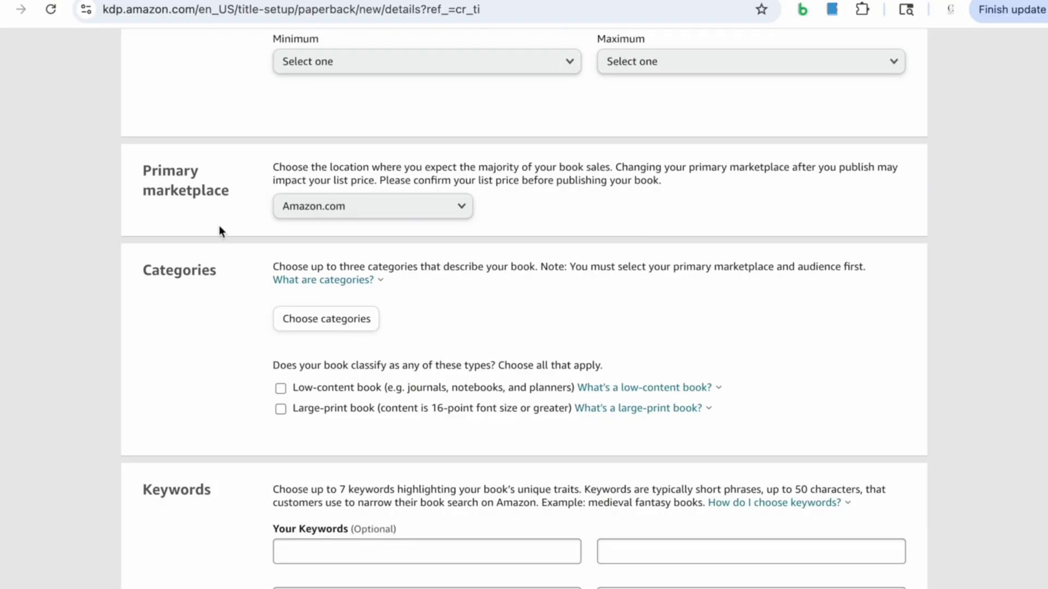
pyautogui.scroll(-1, 342, 199)
pyautogui.click(424, 184)
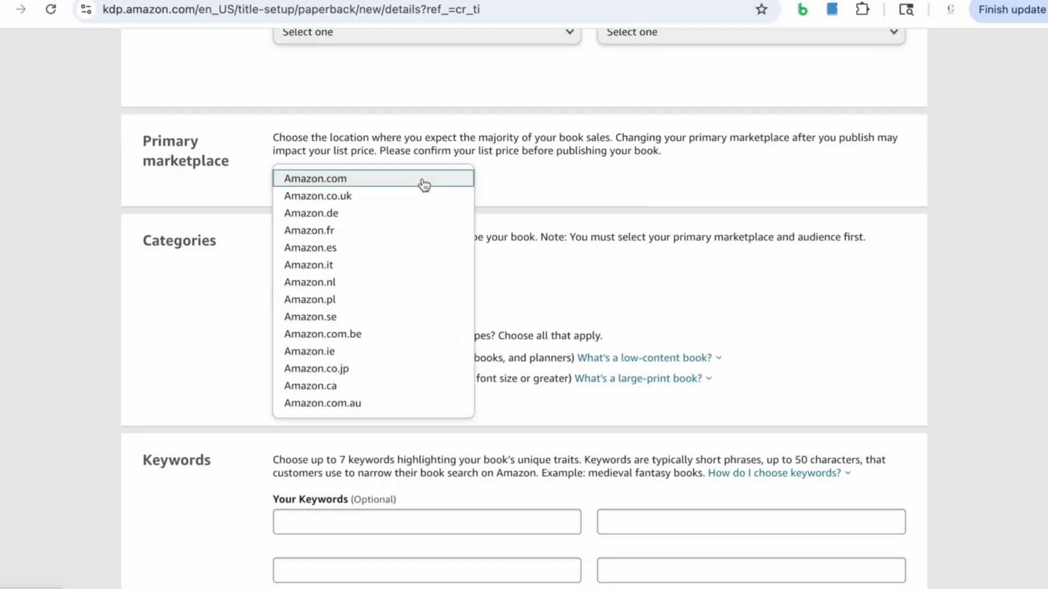
pyautogui.click(425, 179)
pyautogui.scroll(-1, 424, 262)
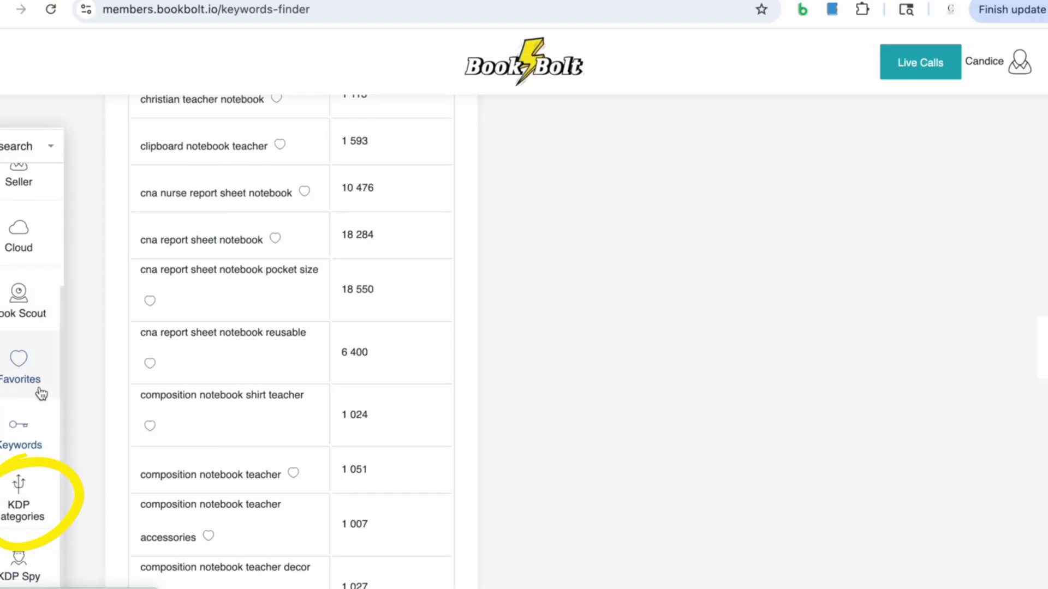
# Search Book Bolt's KDP Category Finder for the suggested Substitute Teacher Report Notebook phrase
pyautogui.click(18, 499)
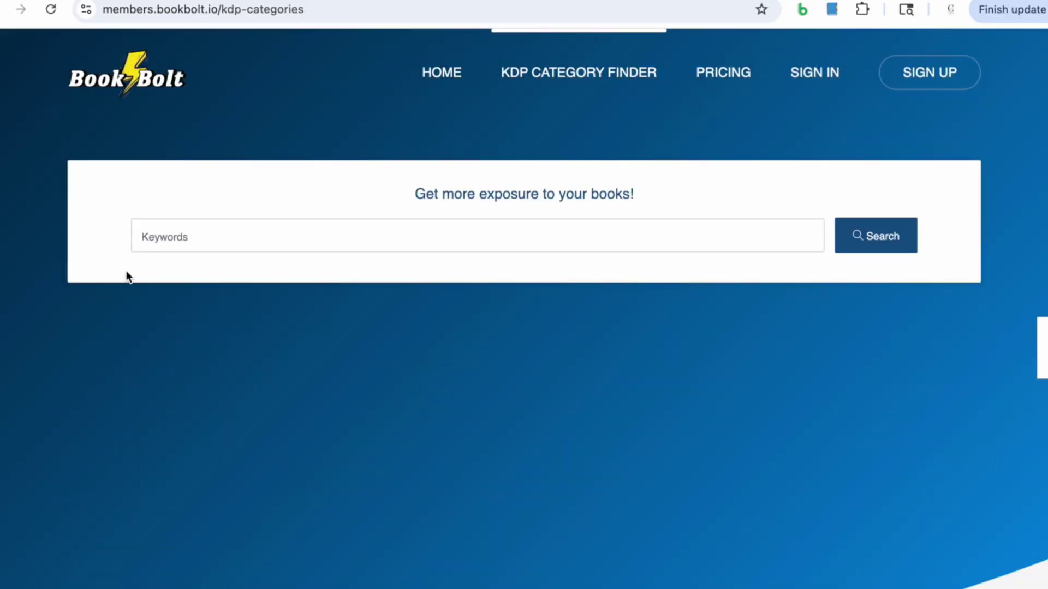
pyautogui.click(156, 229)
pyautogui.press('Down')
pyautogui.press('Return')
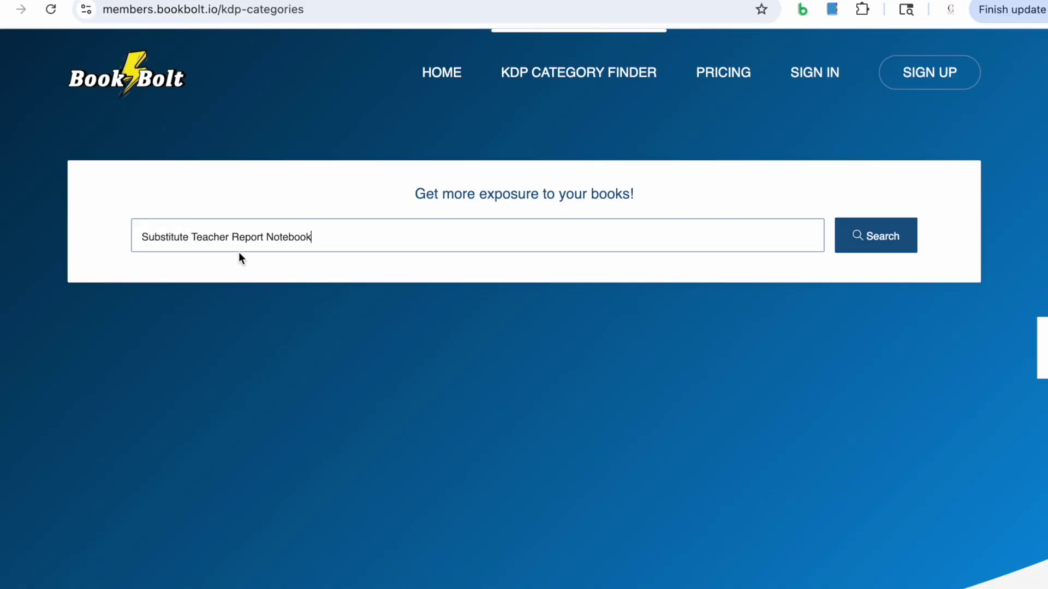
pyautogui.click(857, 239)
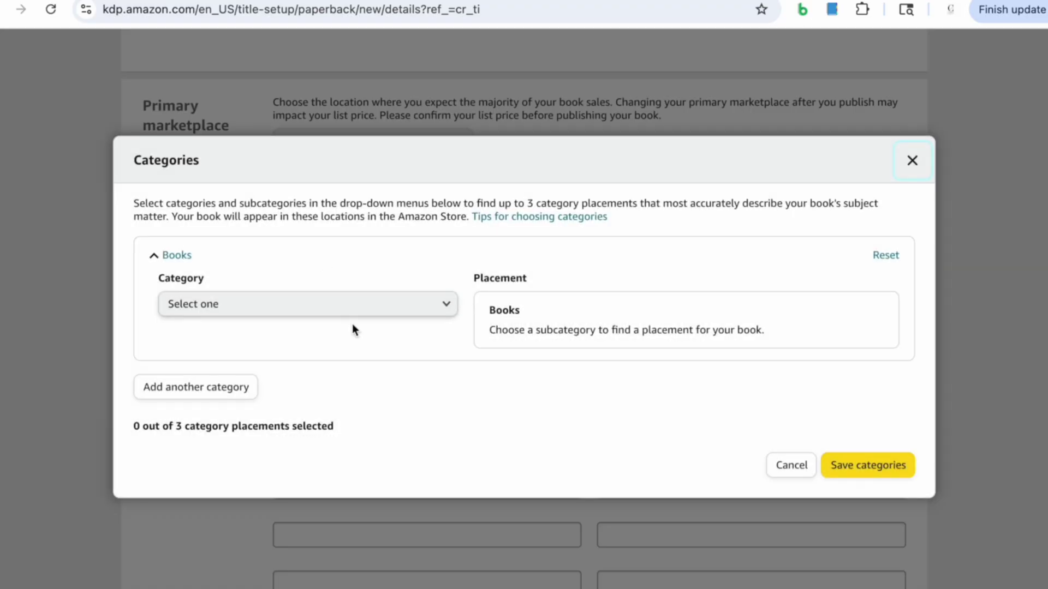
# Place the book in Education & Teaching › Schools & Teaching › Teacher & Student Mentoring and save
pyautogui.click(362, 311)
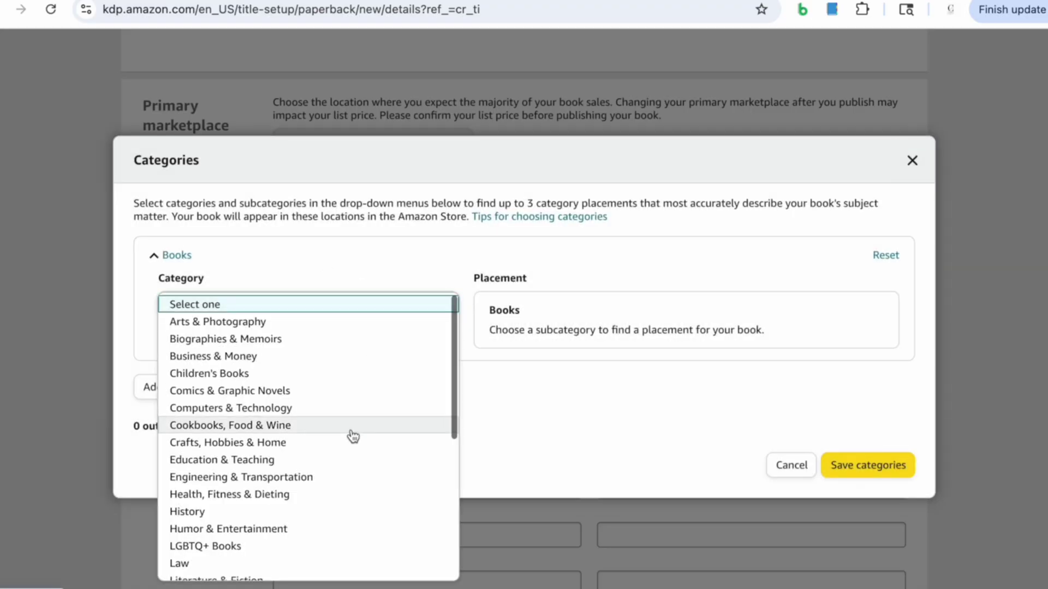
pyautogui.scroll(-6, 353, 437)
pyautogui.scroll(5, 353, 436)
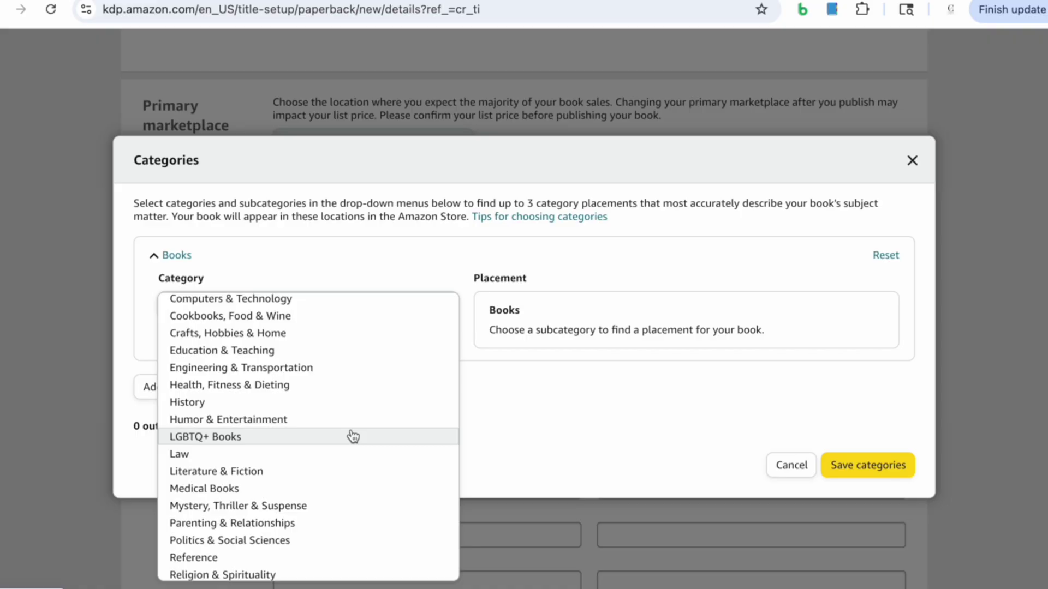
pyautogui.click(354, 351)
pyautogui.click(355, 363)
pyautogui.click(340, 393)
pyautogui.click(702, 419)
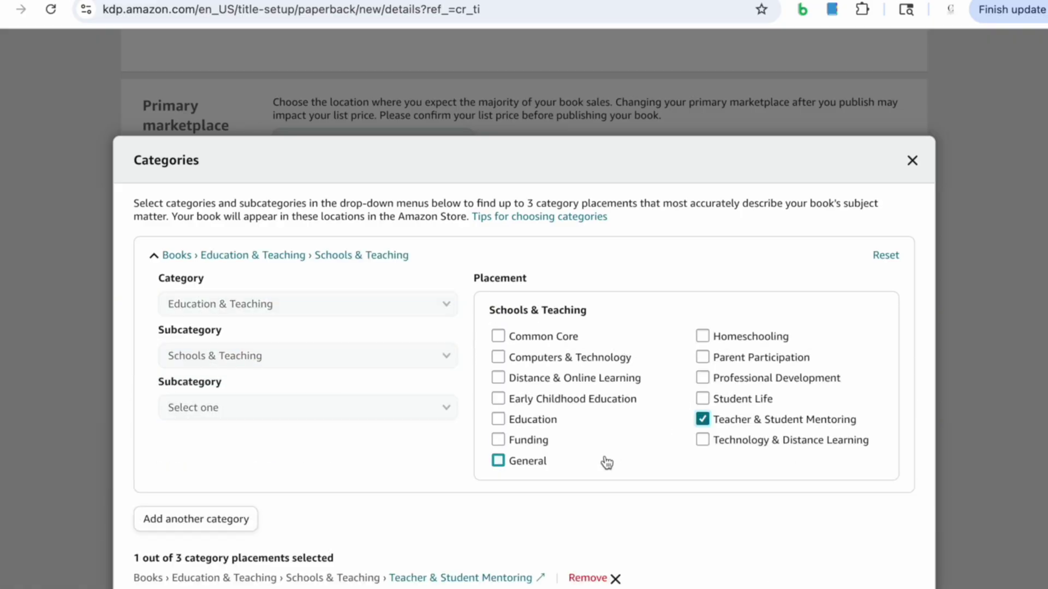
pyautogui.scroll(-2, 601, 456)
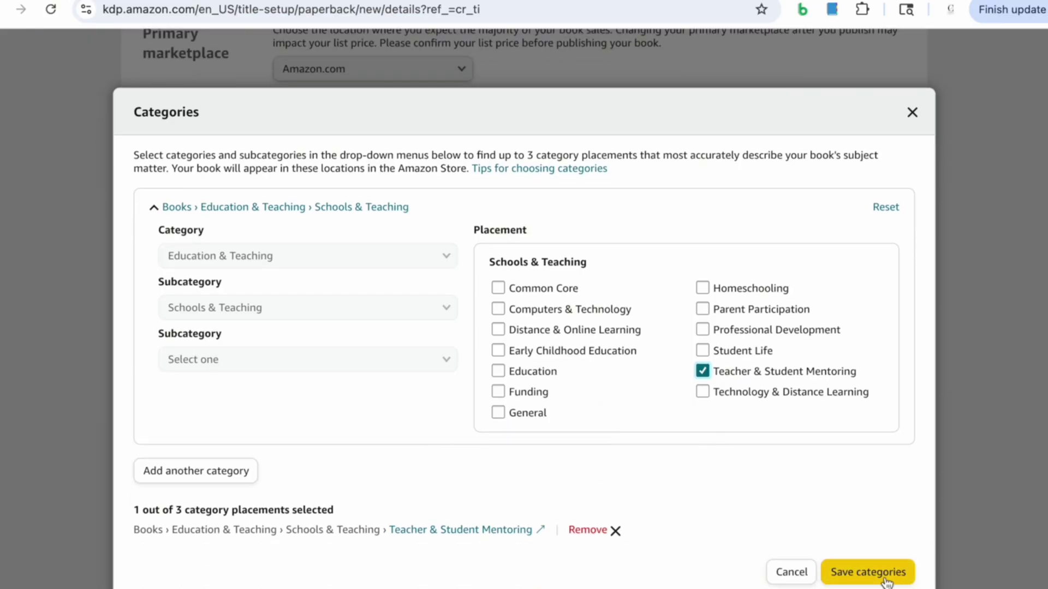
pyautogui.click(867, 572)
pyautogui.scroll(-4, 765, 379)
# Mark the book as a low-content book
pyautogui.click(307, 168)
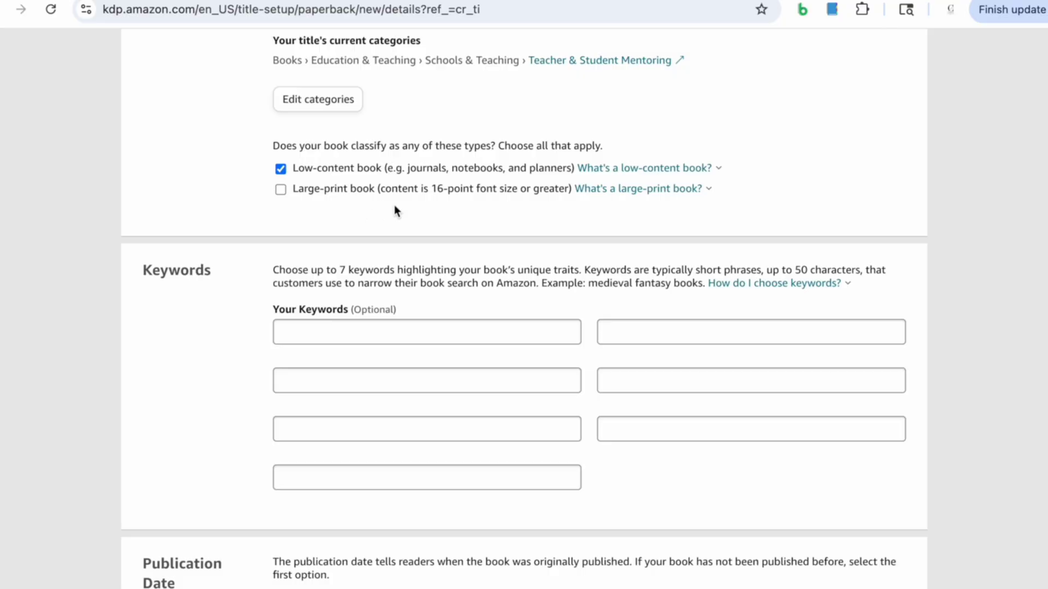
pyautogui.scroll(-2, 394, 213)
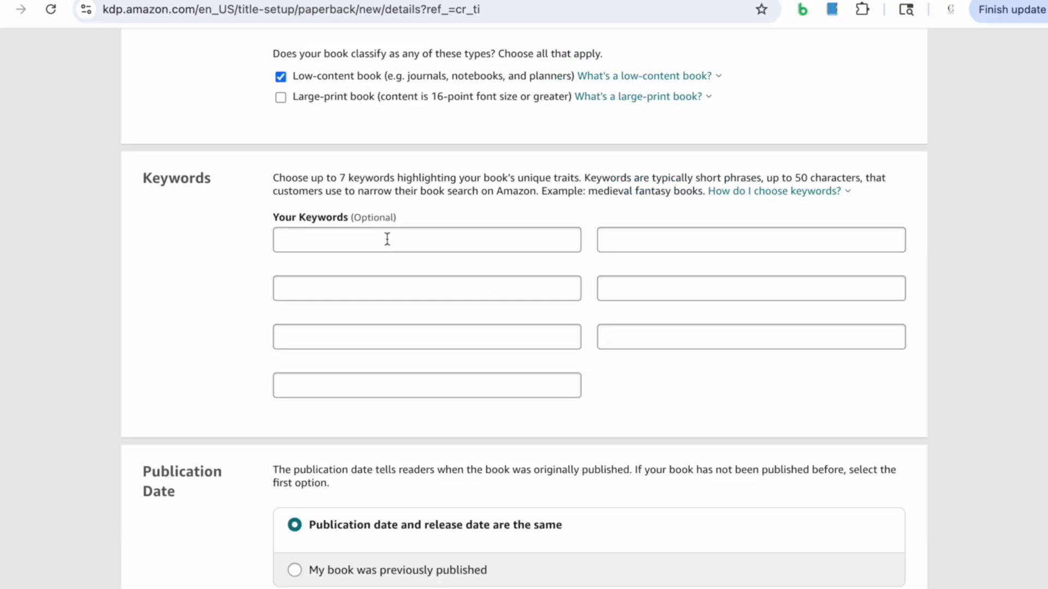
pyautogui.scroll(-1, 387, 239)
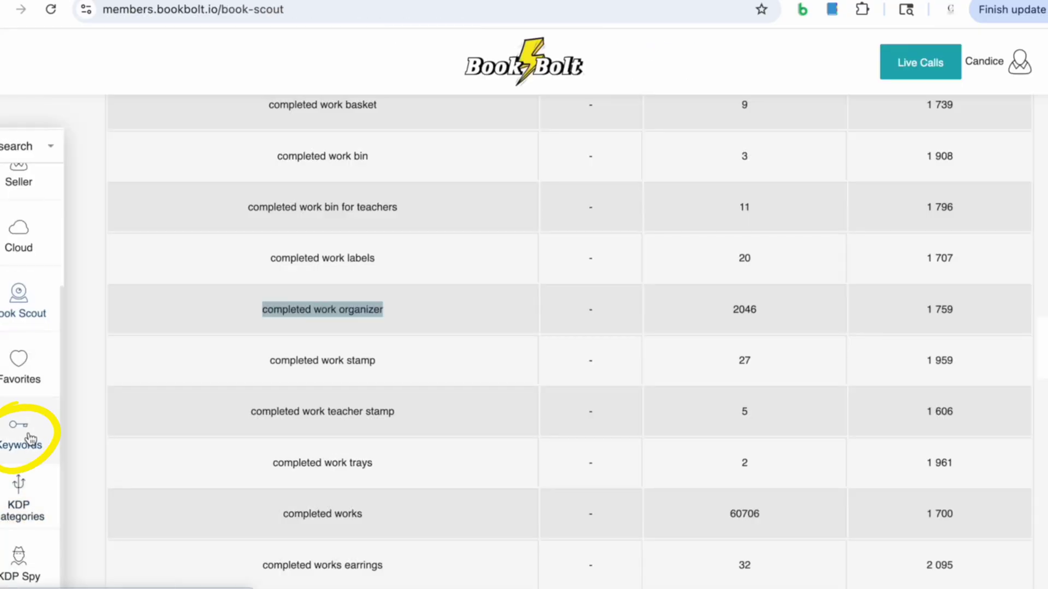
# Copy a related keyword from Book Bolt Favorites into the sixth KDP keyword box as 'subsitute teacher absences'
pyautogui.click(30, 439)
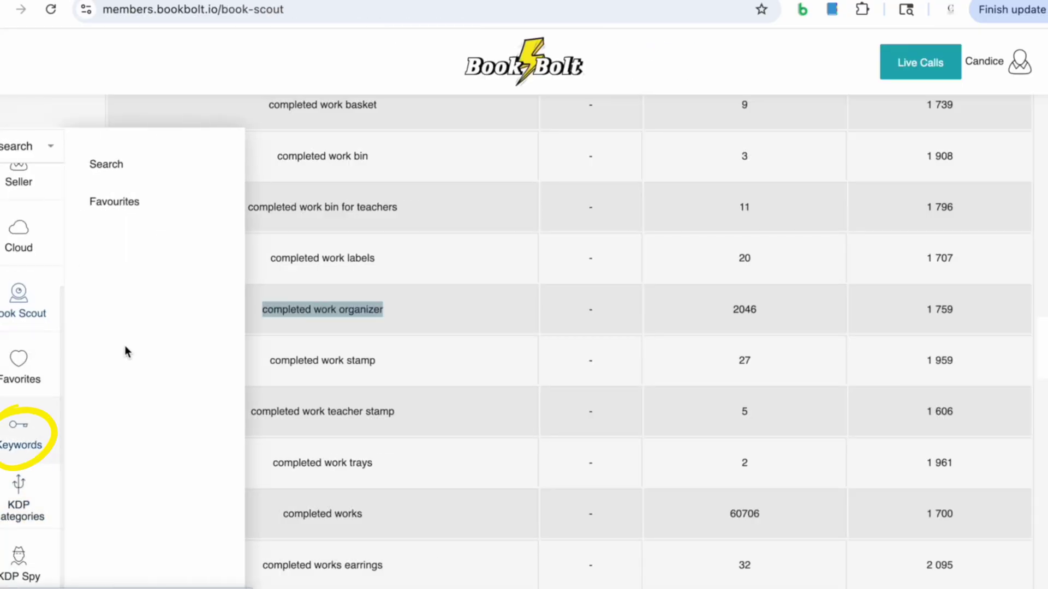
pyautogui.click(112, 202)
pyautogui.click(751, 283)
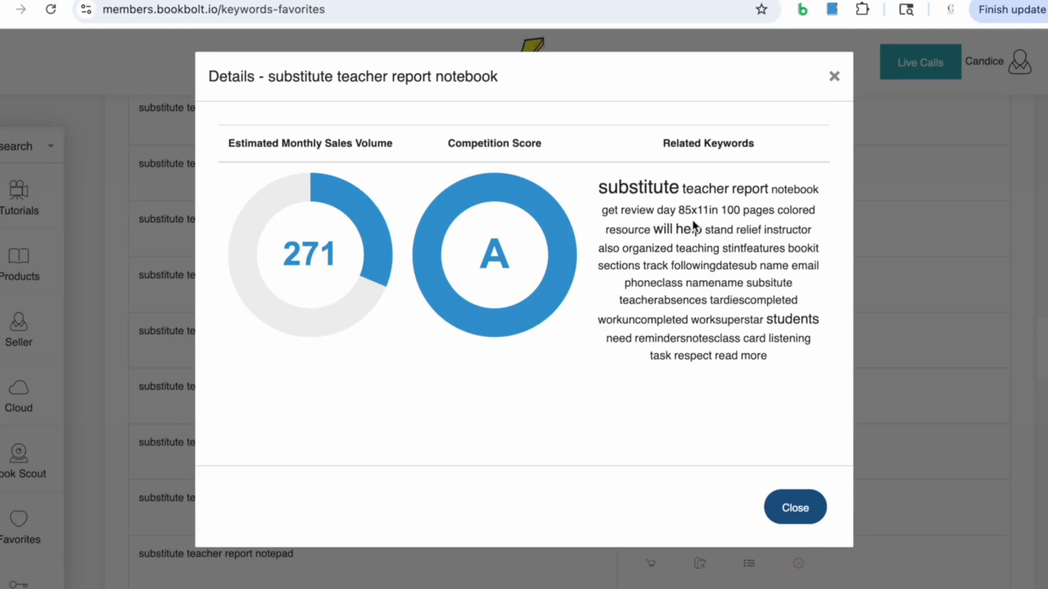
pyautogui.moveTo(680, 221); pyautogui.dragTo(739, 210)
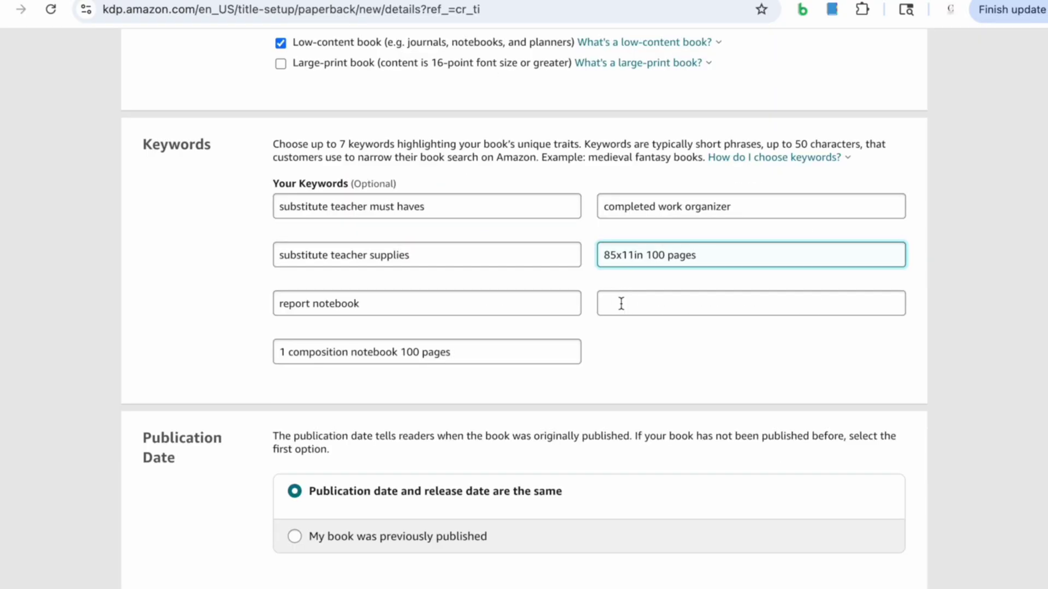
pyautogui.click(621, 304)
pyautogui.write('subsitute teacherabsences')
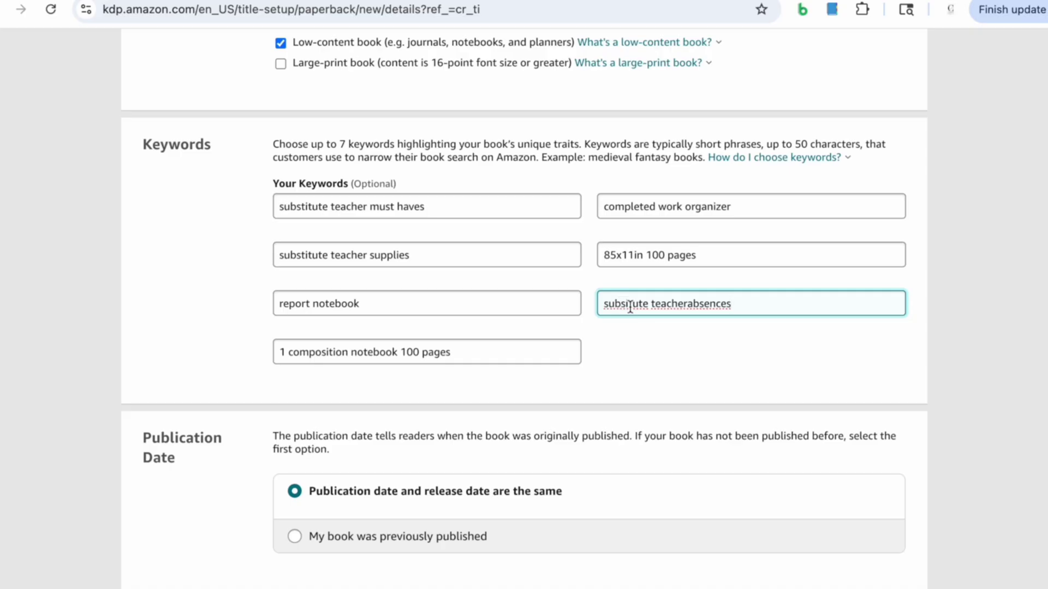
pyautogui.click(684, 303)
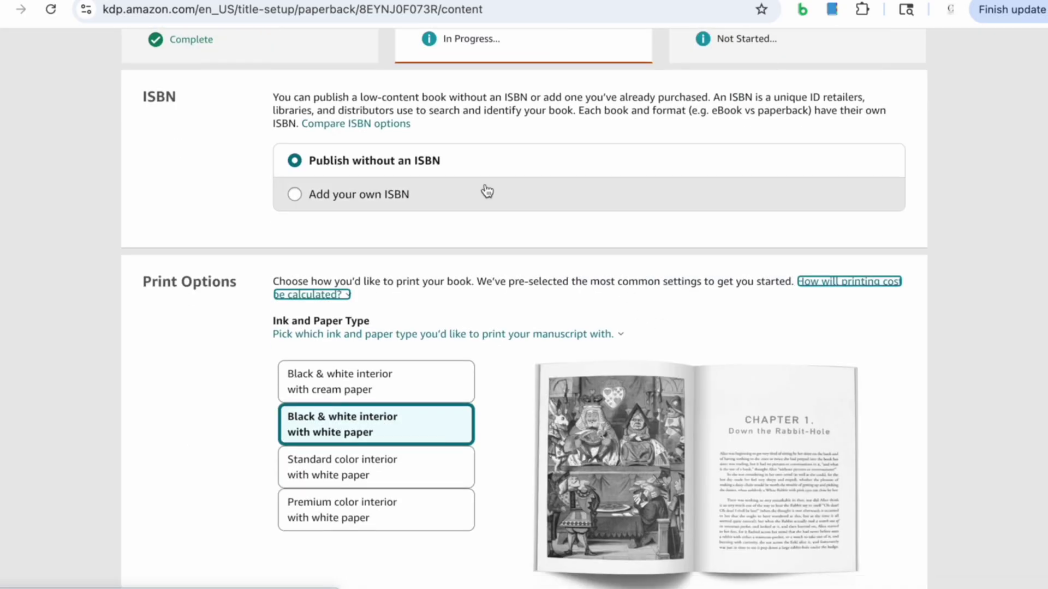
pyautogui.scroll(-5, 464, 183)
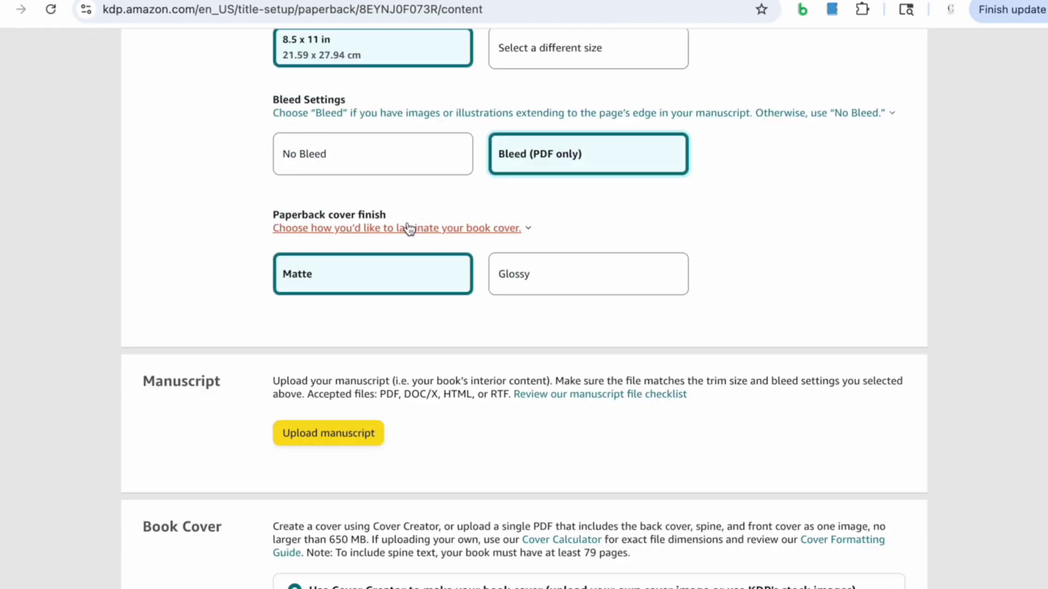
# Upload the interior manuscript PDF and preview it through pages 6-7
pyautogui.scroll(-3, 469, 245)
pyautogui.click(806, 480)
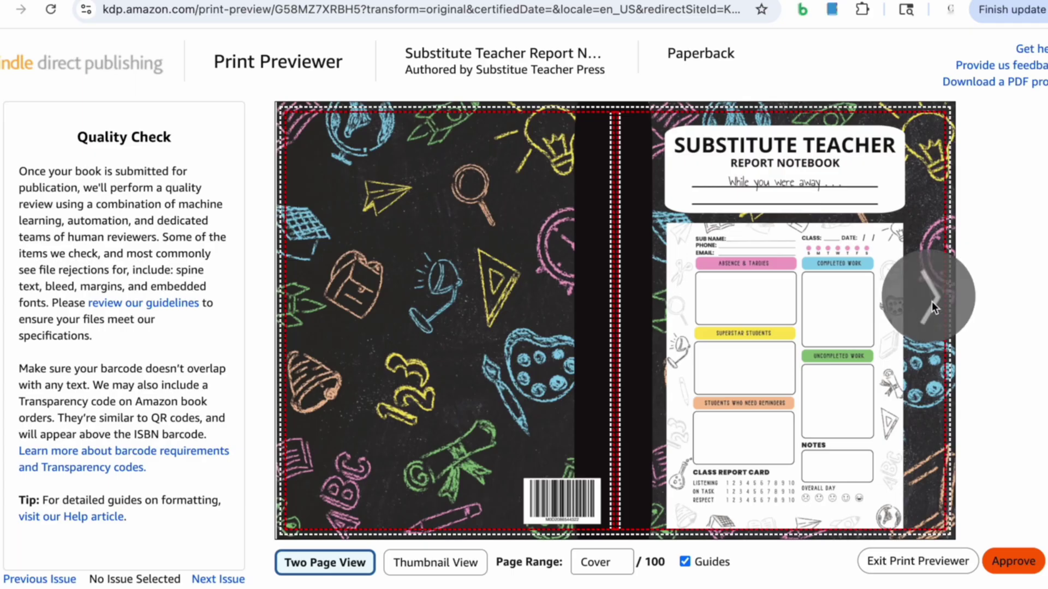
pyautogui.click(931, 301)
pyautogui.click(931, 302)
pyautogui.click(932, 301)
pyautogui.click(932, 302)
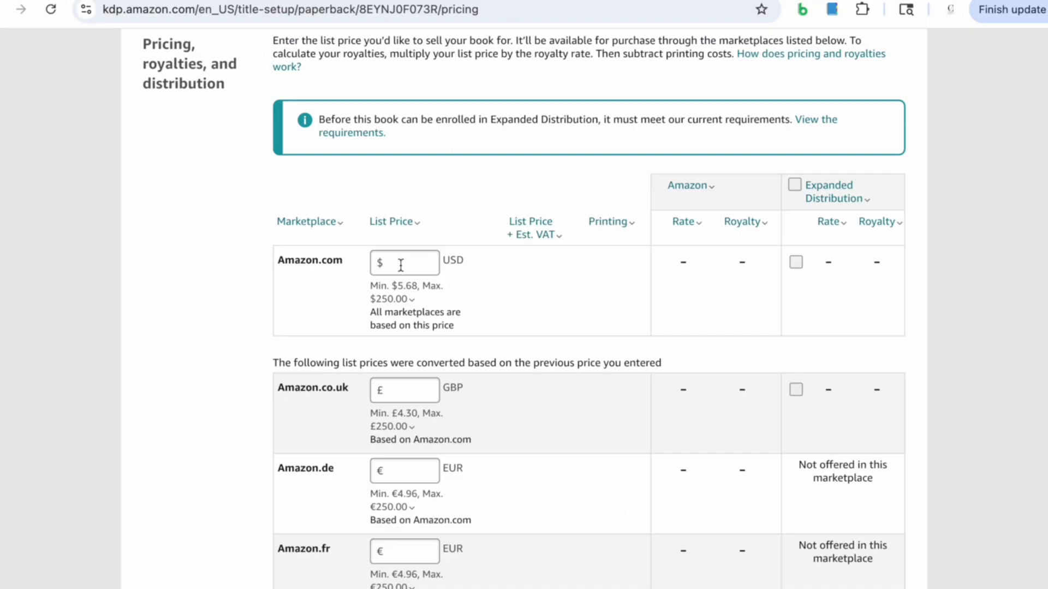
pyautogui.scroll(-1, 418, 259)
pyautogui.click(412, 241)
# Set the Amazon.com list price to $9.99 and review the resulting $3.15 royalty
pyautogui.write('9')
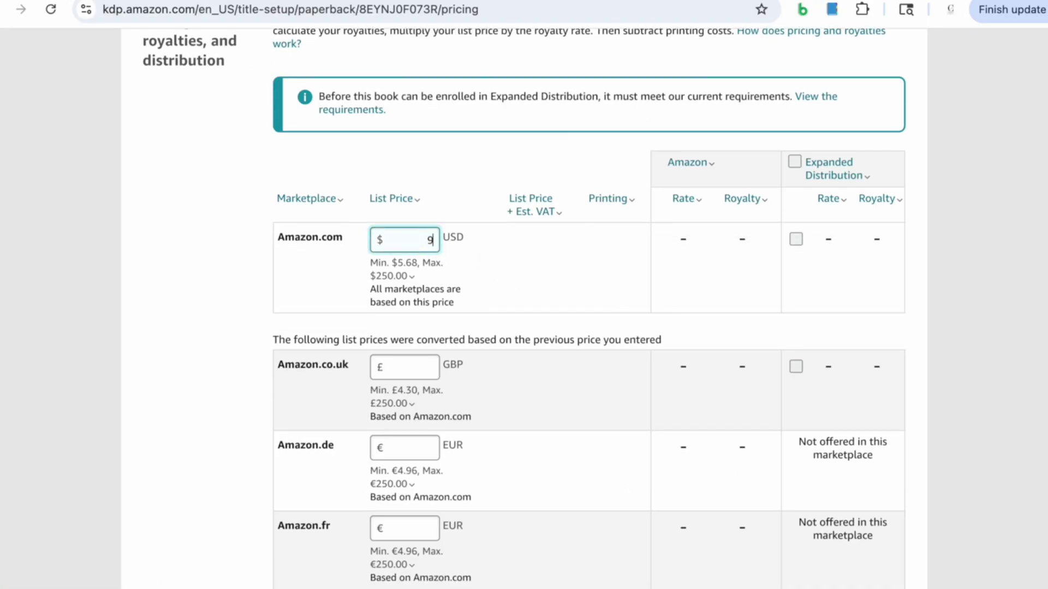
pyautogui.write('.99')
pyautogui.click(428, 191)
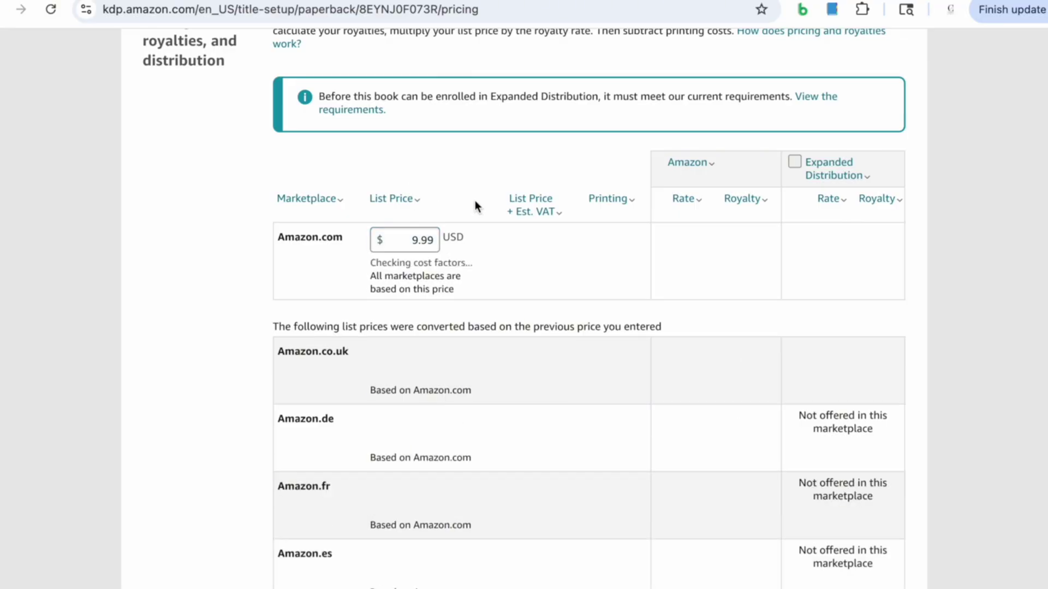
pyautogui.scroll(-1, 524, 283)
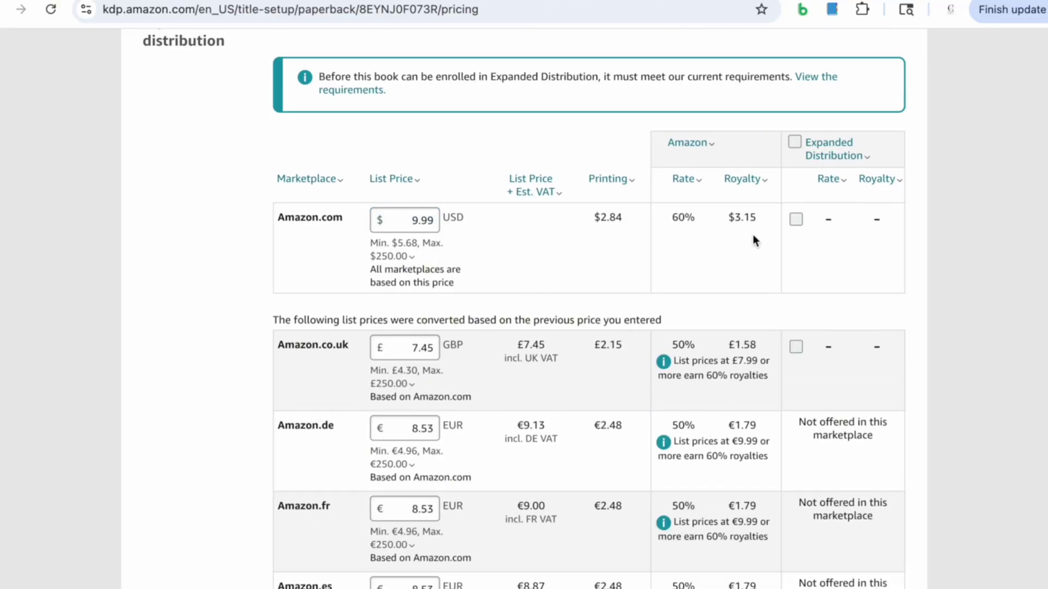
pyautogui.scroll(-12, 764, 273)
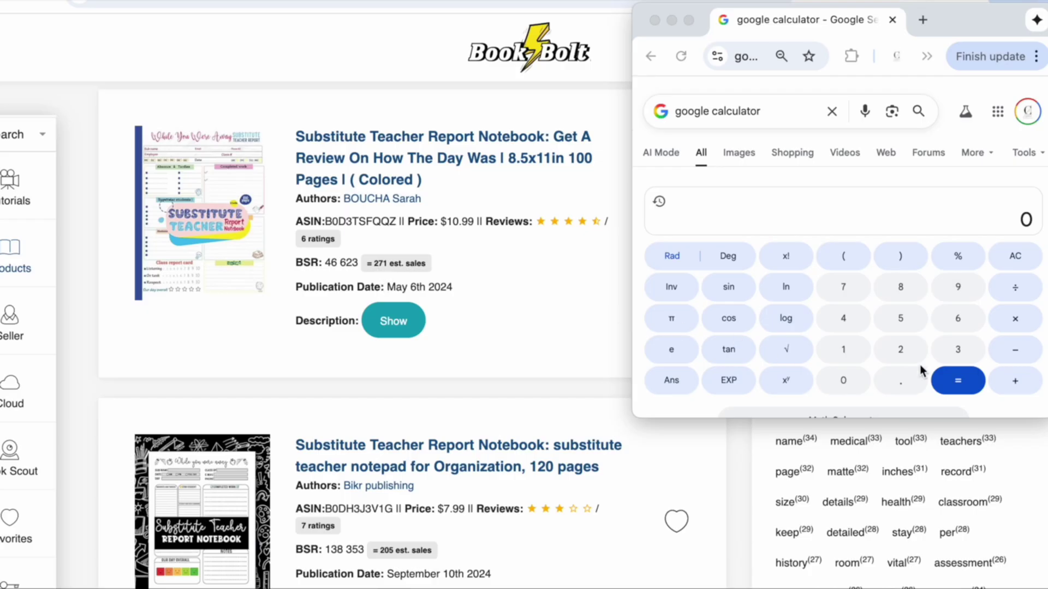
# Multiply 271 estimated monthly sales by the $3.15 royalty, giving 853.65
pyautogui.click(906, 353)
pyautogui.click(906, 352)
pyautogui.click(845, 289)
pyautogui.click(852, 355)
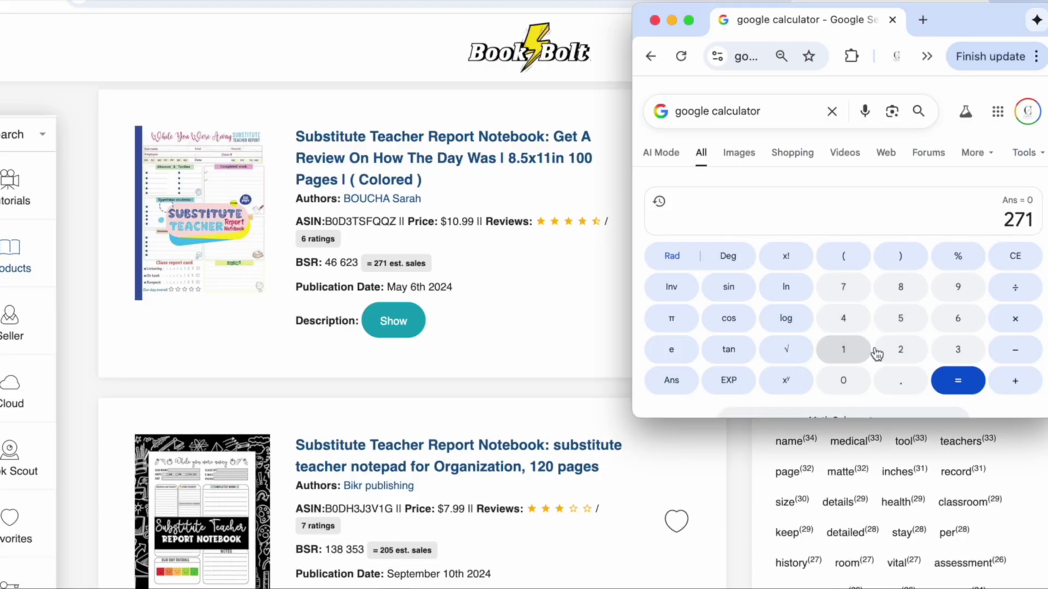
pyautogui.click(1021, 320)
pyautogui.click(942, 354)
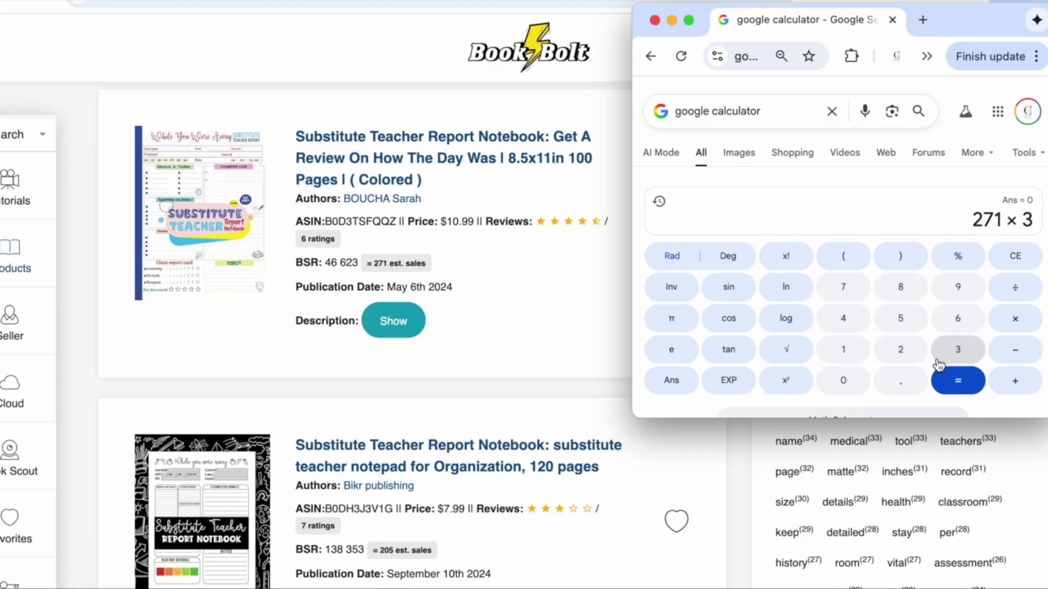
pyautogui.click(903, 380)
pyautogui.click(845, 352)
pyautogui.click(902, 326)
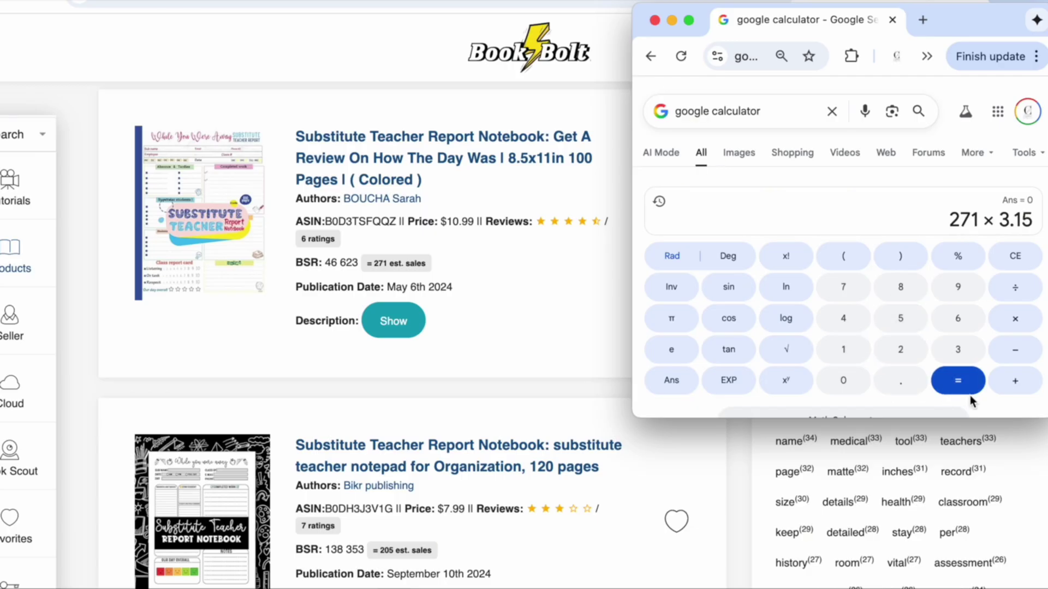
pyautogui.click(958, 380)
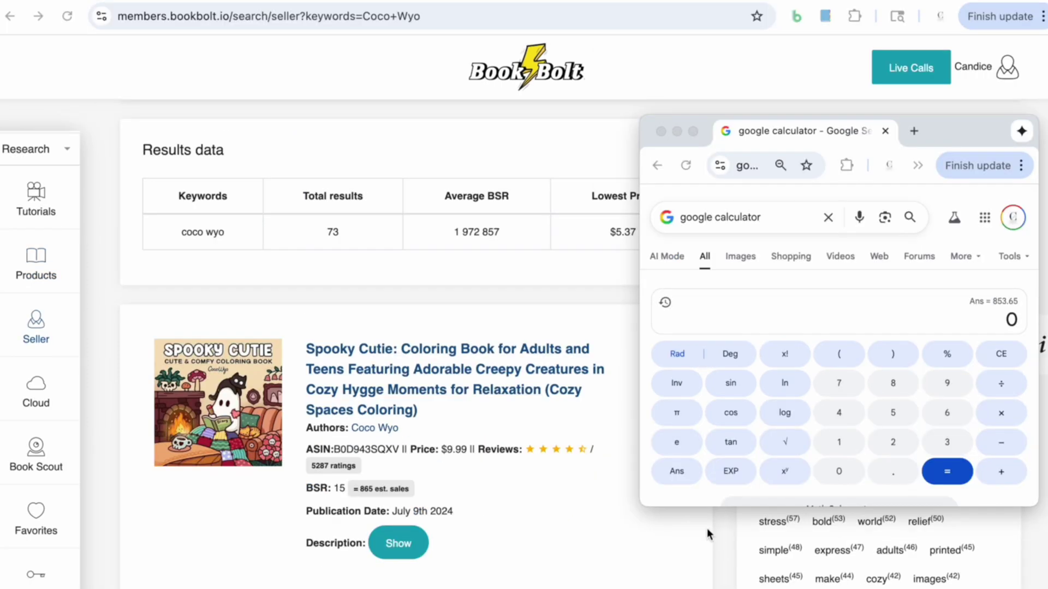
# Calculate the $3.15 royalty times 865 sales, giving 2724.75
pyautogui.scroll(-1, 480, 494)
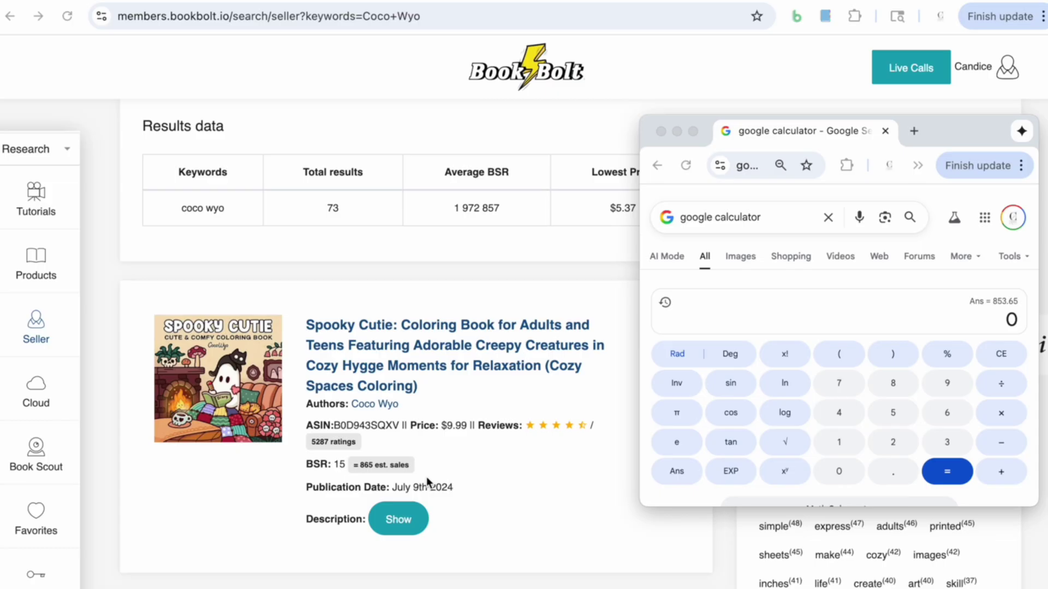
pyautogui.scroll(-1, 427, 476)
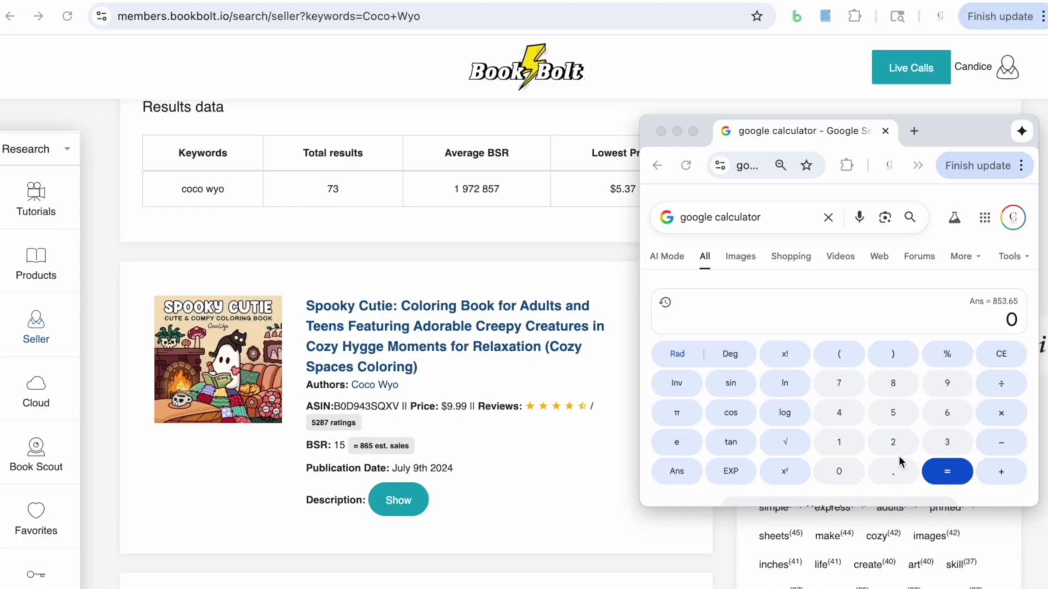
pyautogui.click(950, 445)
pyautogui.click(947, 444)
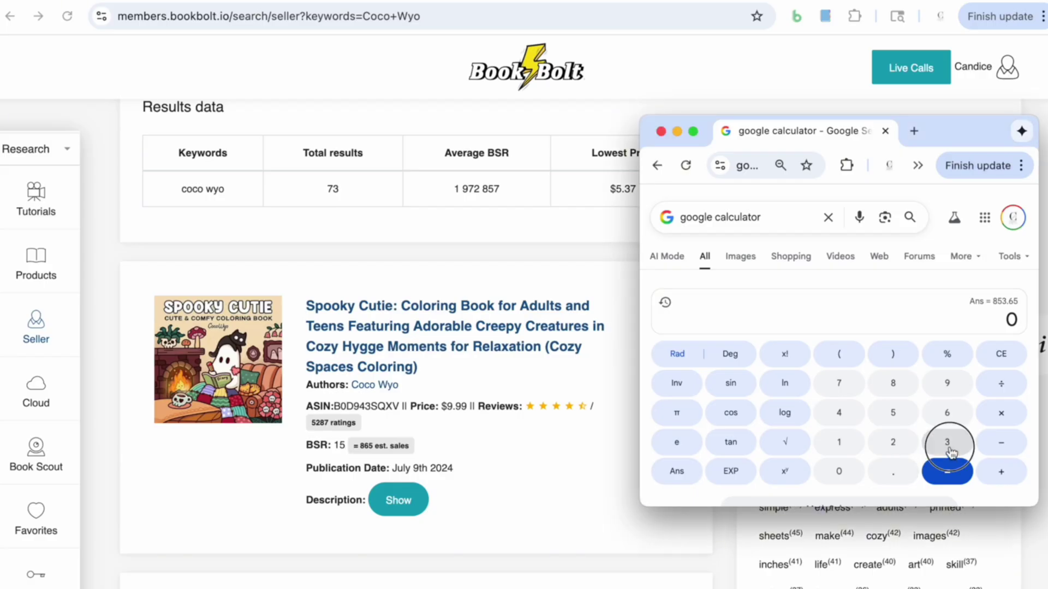
pyautogui.click(914, 476)
pyautogui.click(839, 444)
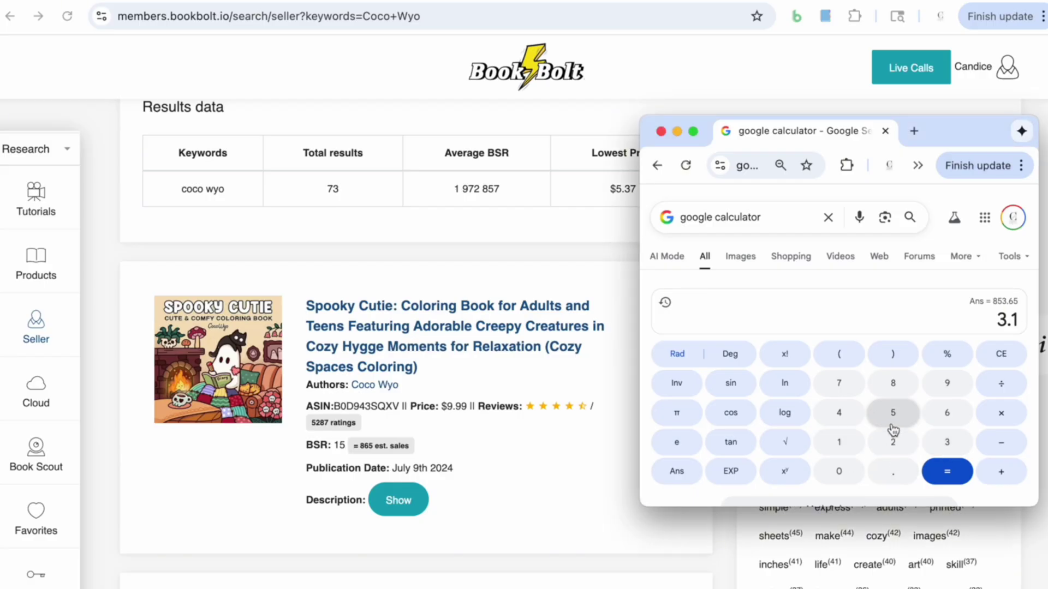
pyautogui.click(893, 414)
pyautogui.click(1002, 421)
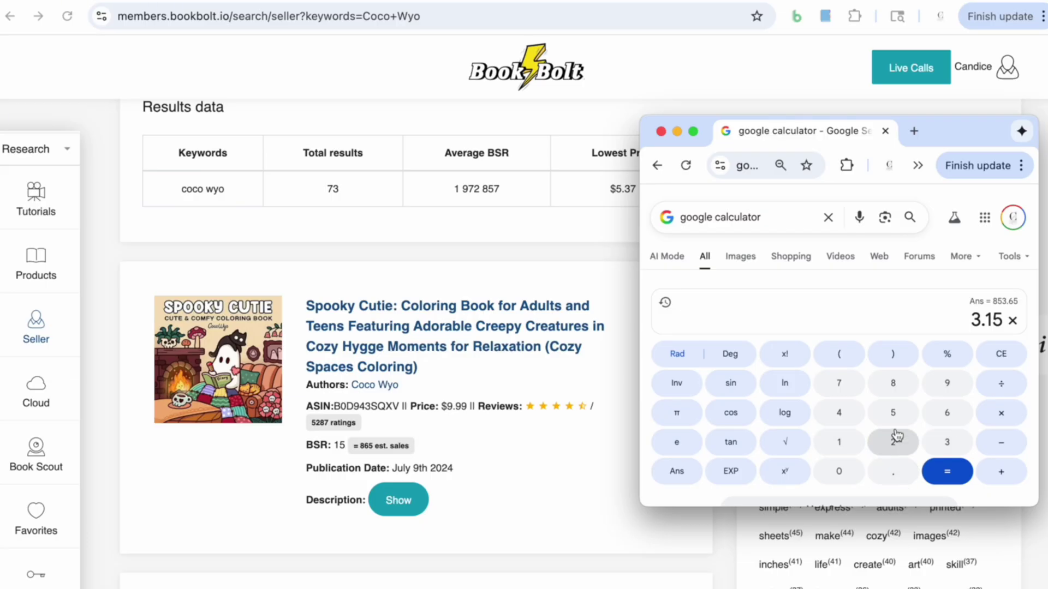
pyautogui.click(897, 388)
pyautogui.click(931, 413)
pyautogui.click(896, 413)
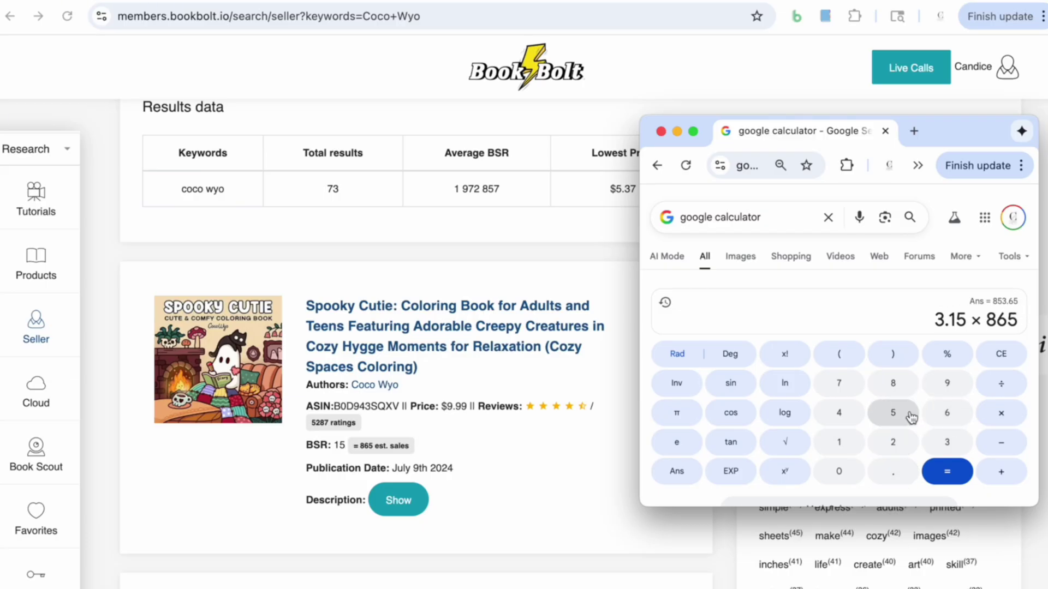
pyautogui.click(948, 470)
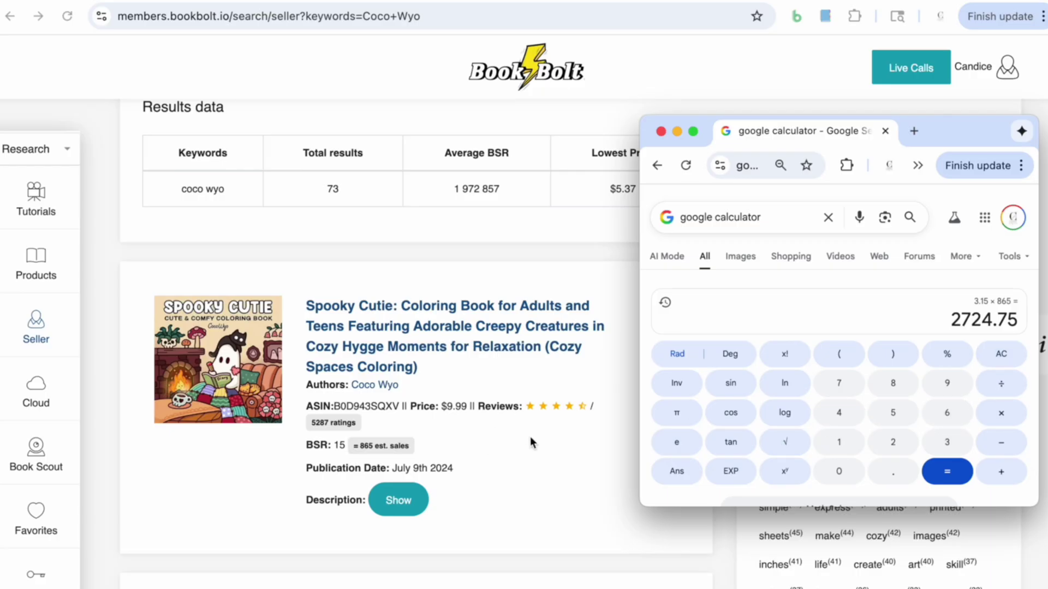
# Browse the coloring-book publisher's 73 results in Book Bolt's seller search
pyautogui.scroll(-1, 529, 436)
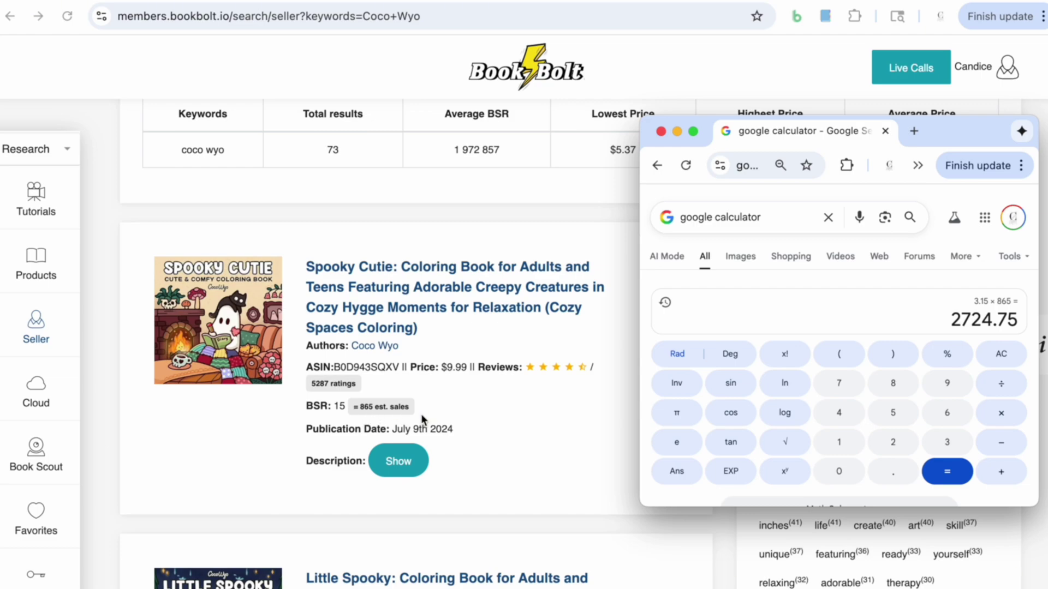
pyautogui.scroll(-7, 421, 413)
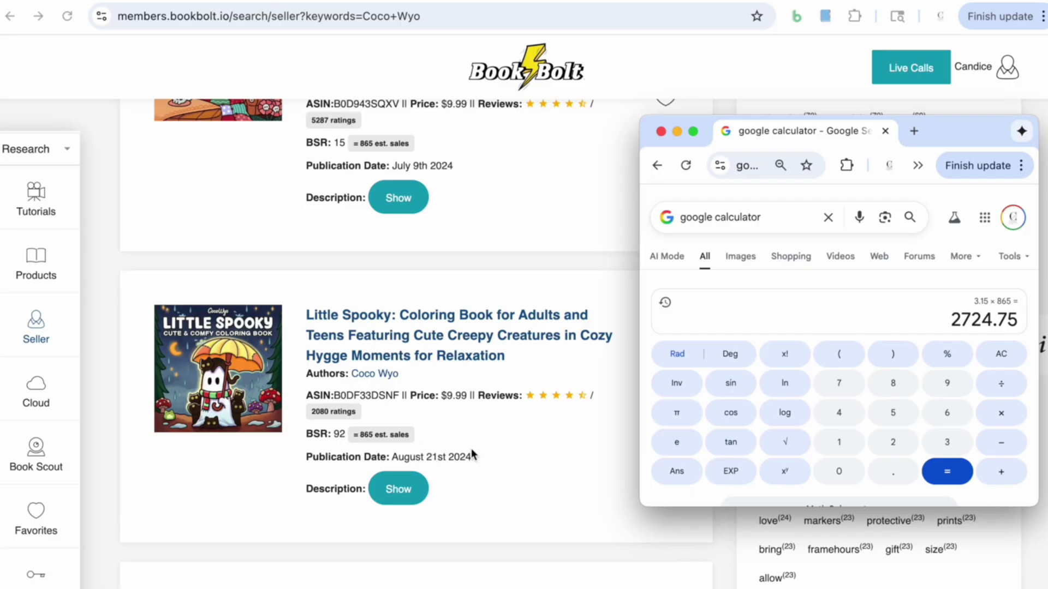
pyautogui.scroll(-8, 473, 455)
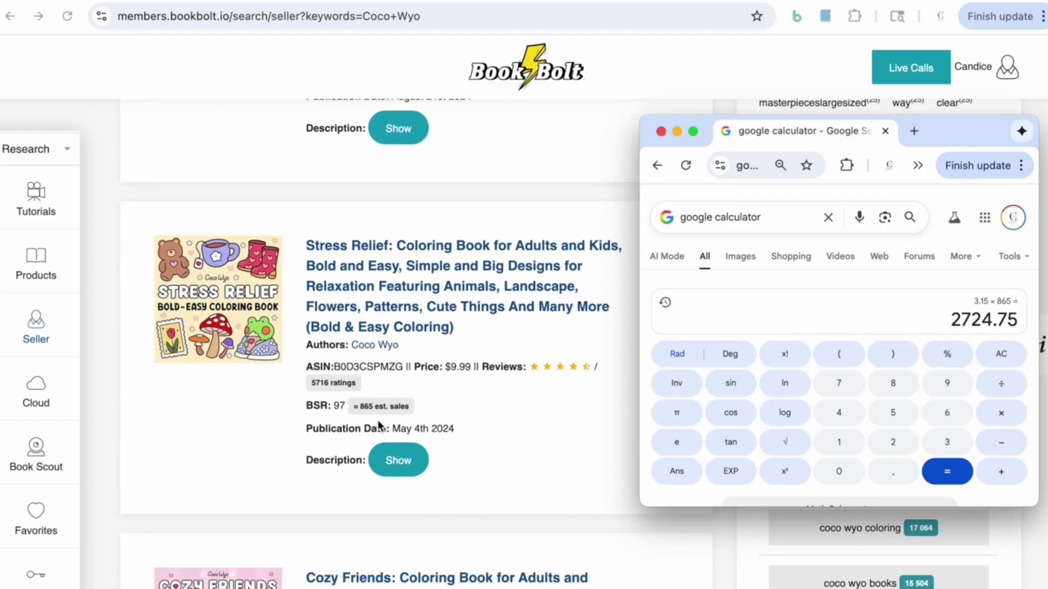
pyautogui.scroll(-4, 492, 421)
pyautogui.scroll(-5, 493, 420)
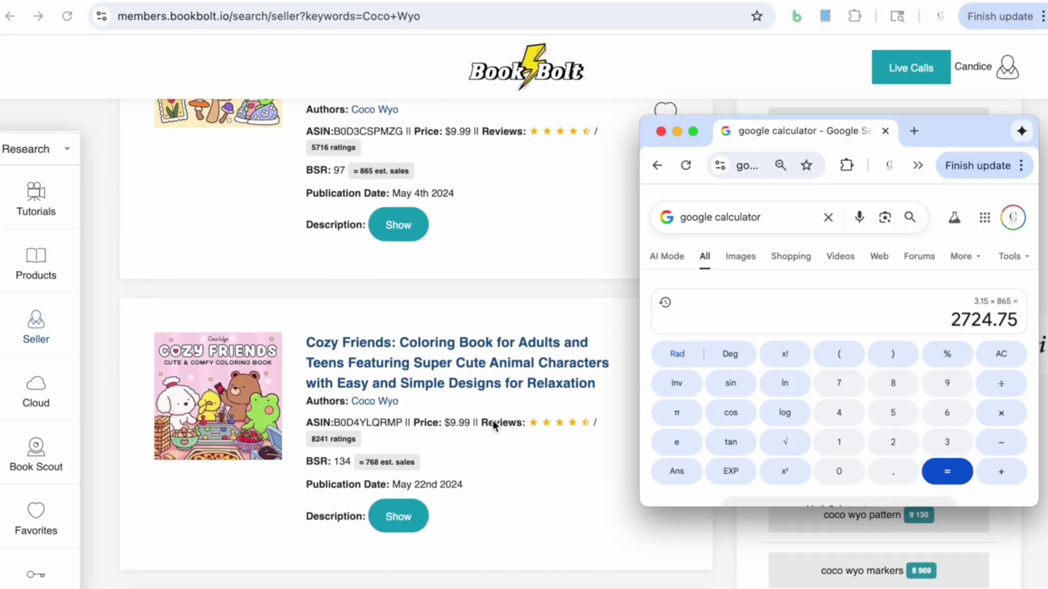
pyautogui.scroll(15, 492, 420)
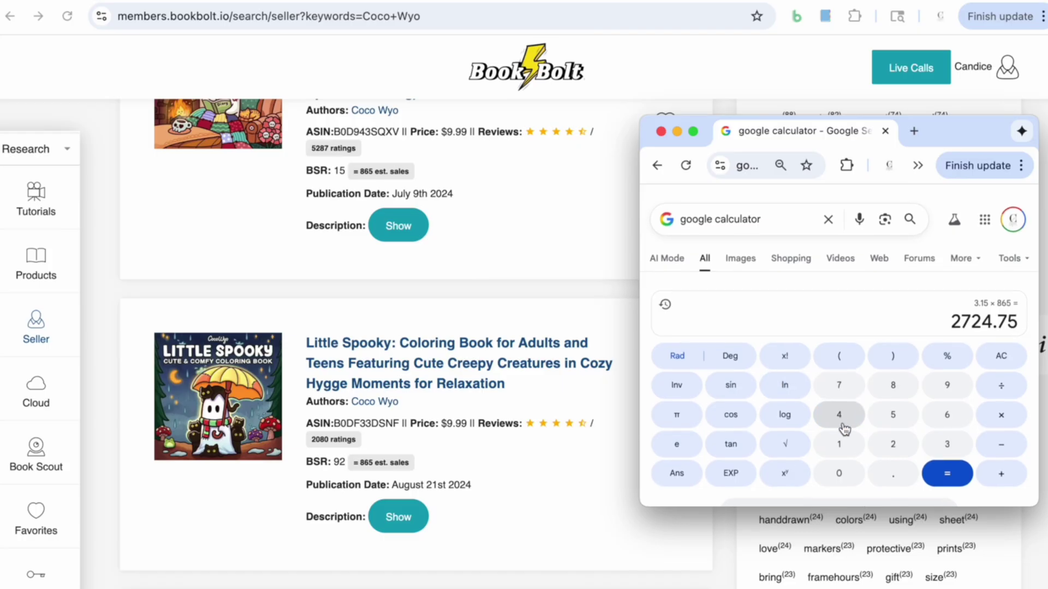
pyautogui.scroll(7, 575, 303)
pyautogui.scroll(5, 575, 301)
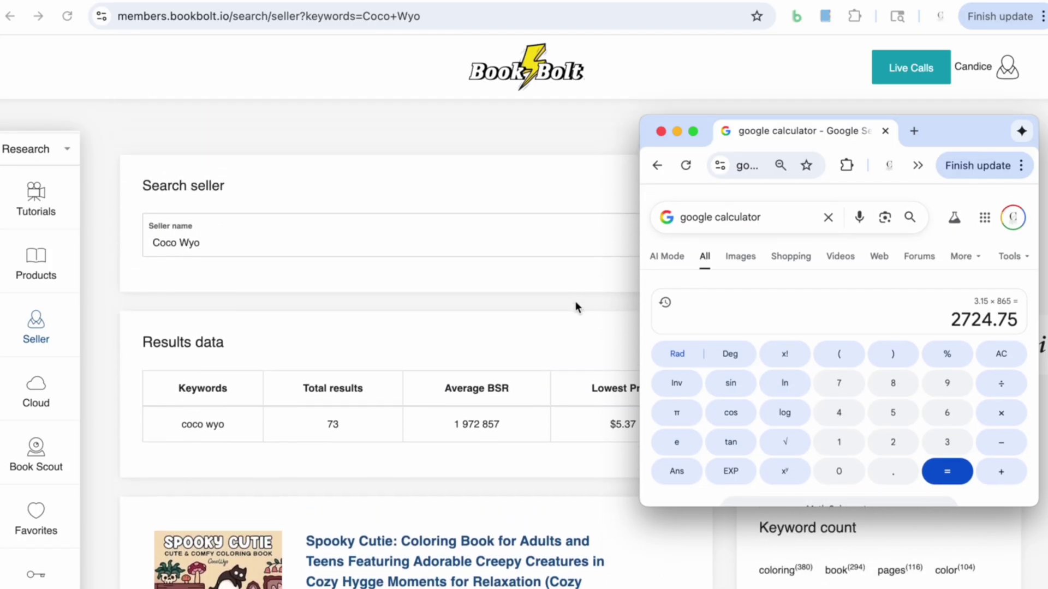